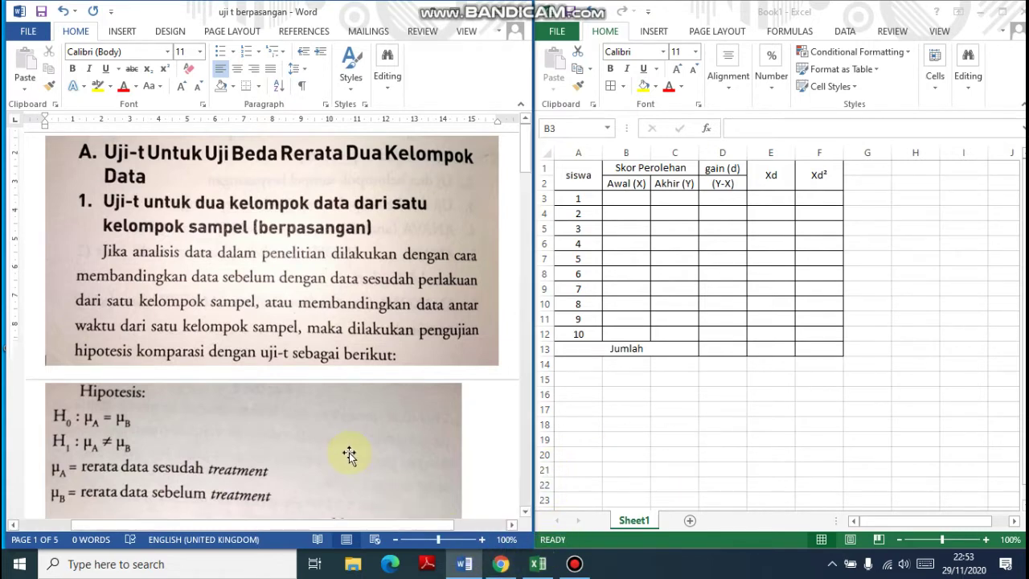
- Read through the paired t-test explanation in the Word document, down to the worked example's helper table, Tabel 8.2
scroll(350, 452, "down", 4)
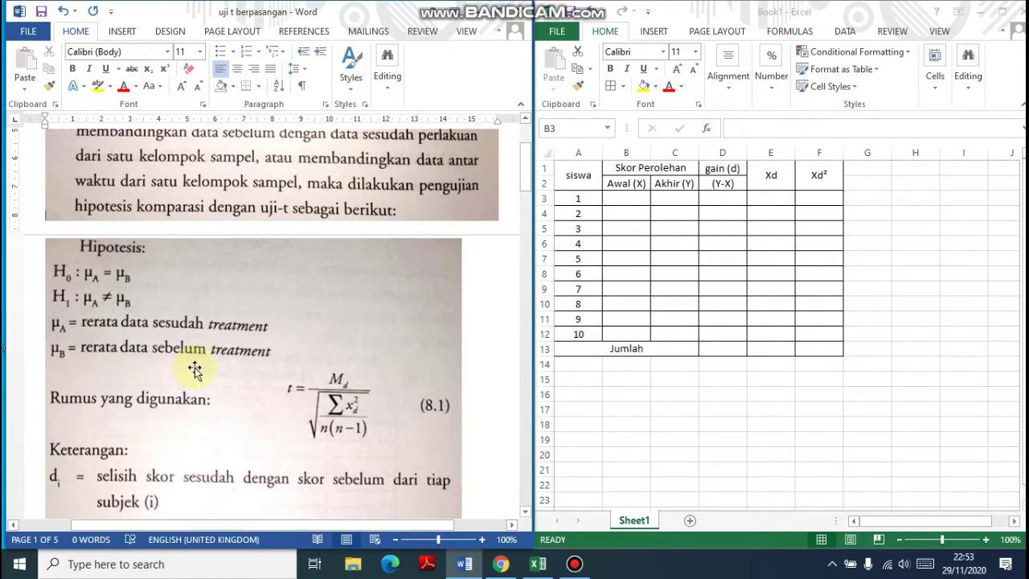
scroll(196, 369, "down", 1)
scroll(194, 365, "down", 2)
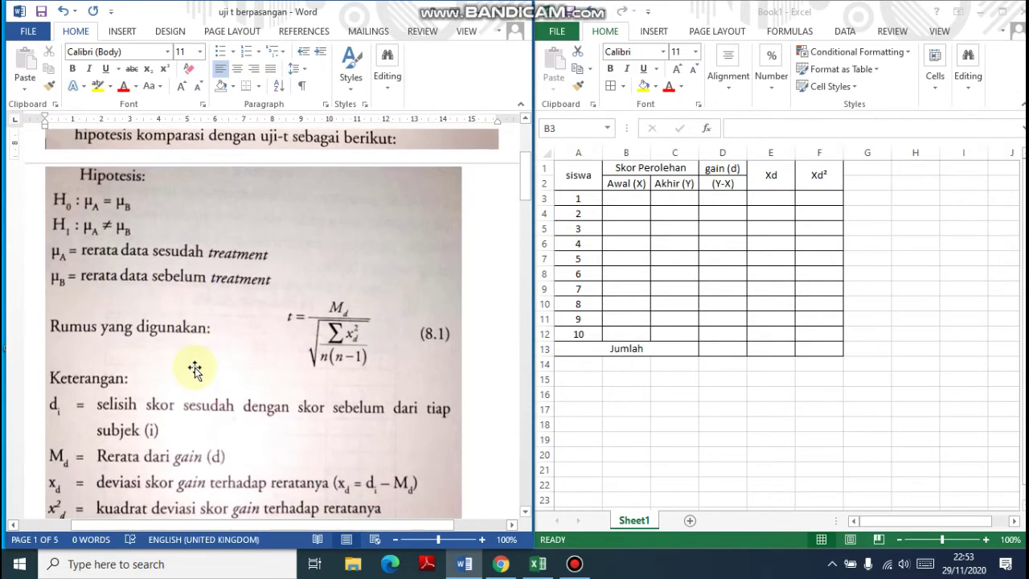
scroll(196, 368, "down", 1)
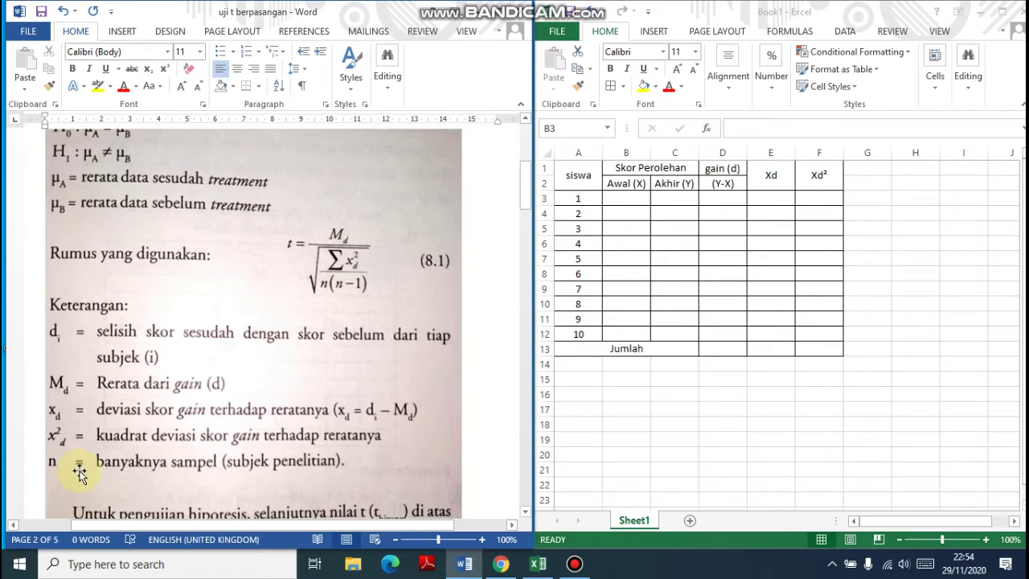
scroll(80, 472, "down", 5)
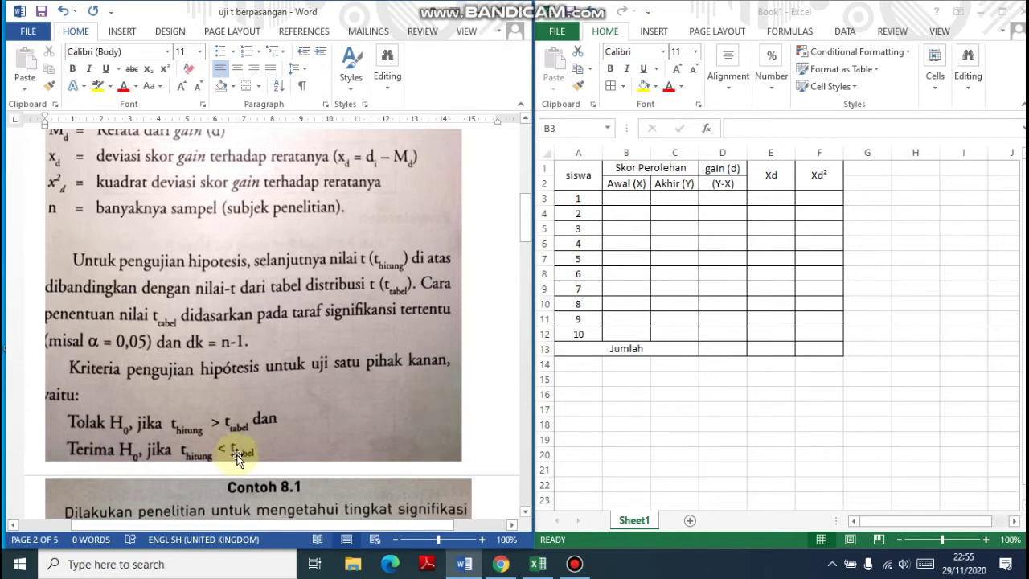
scroll(294, 442, "down", 4)
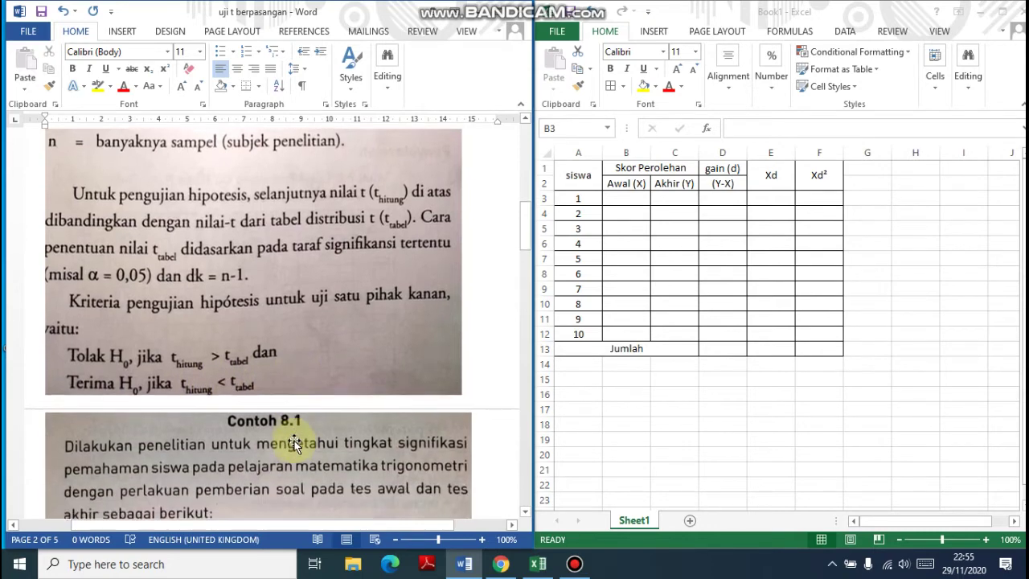
scroll(294, 441, "down", 4)
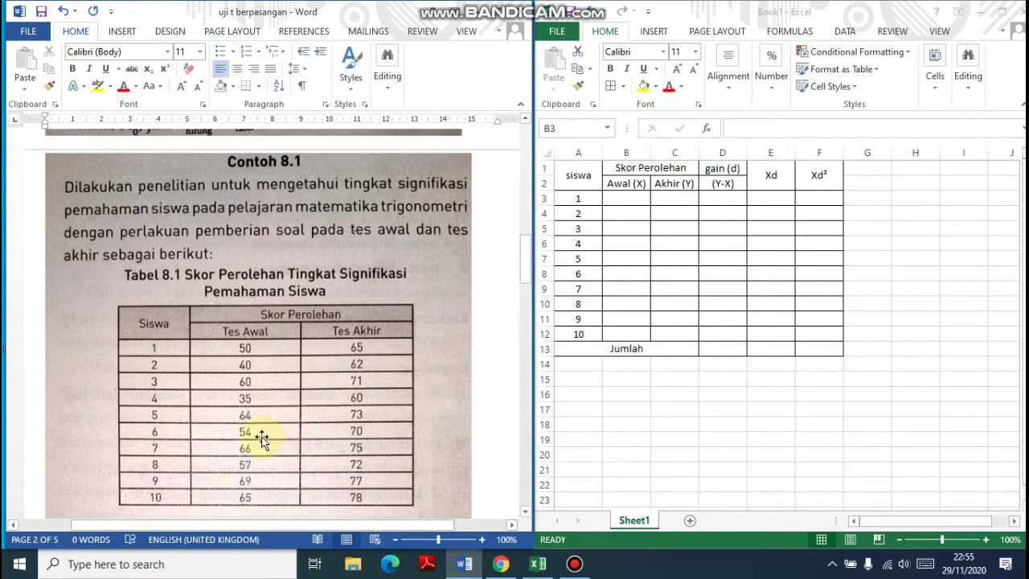
scroll(264, 438, "down", 2)
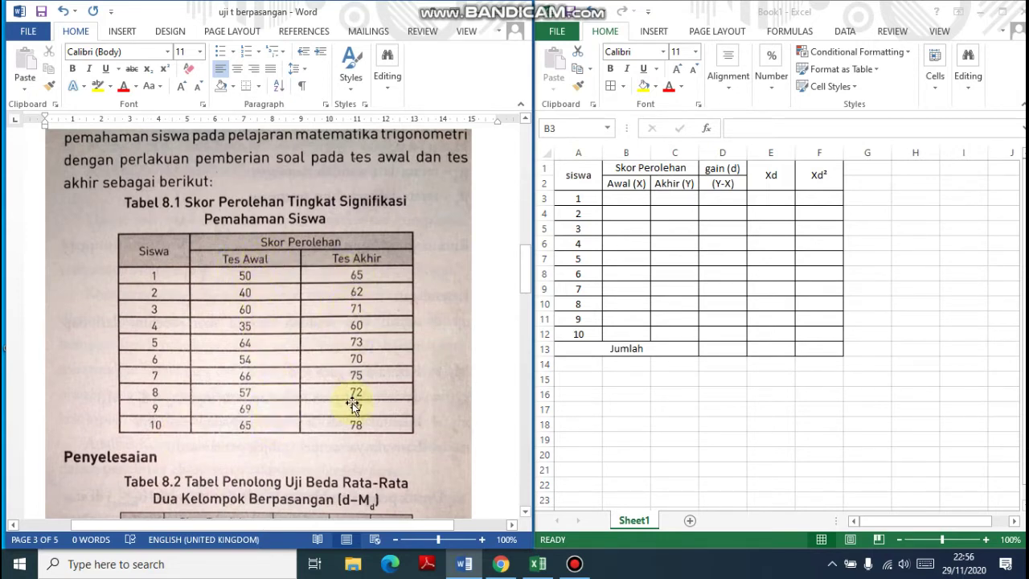
scroll(274, 375, "down", 3)
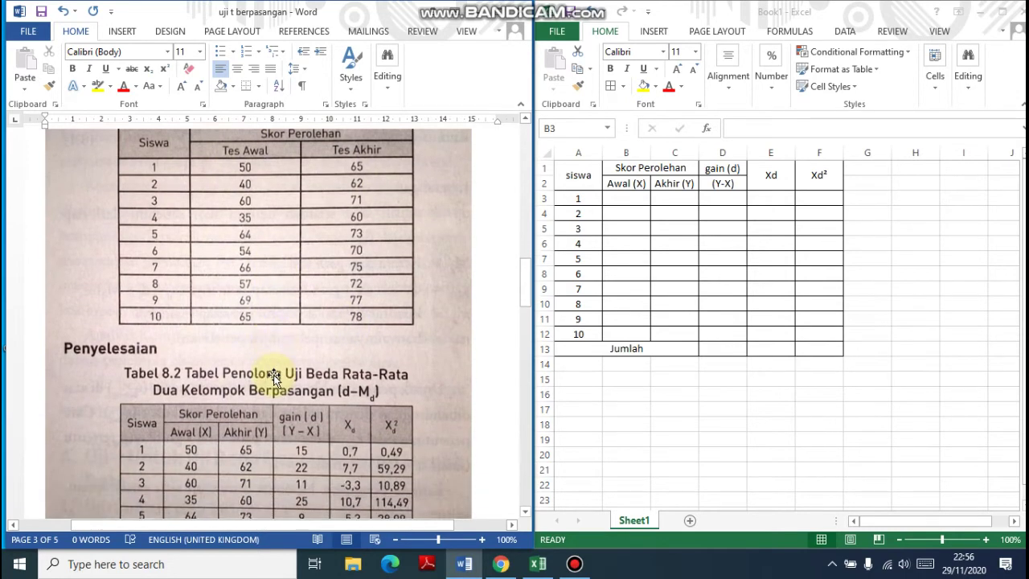
scroll(273, 374, "down", 2)
scroll(273, 375, "down", 3)
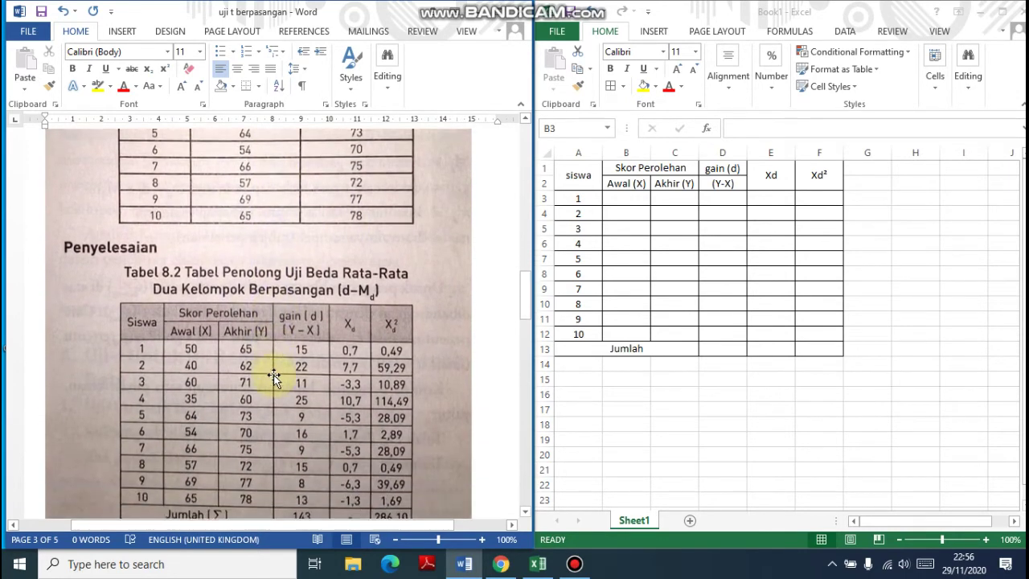
scroll(274, 374, "down", 1)
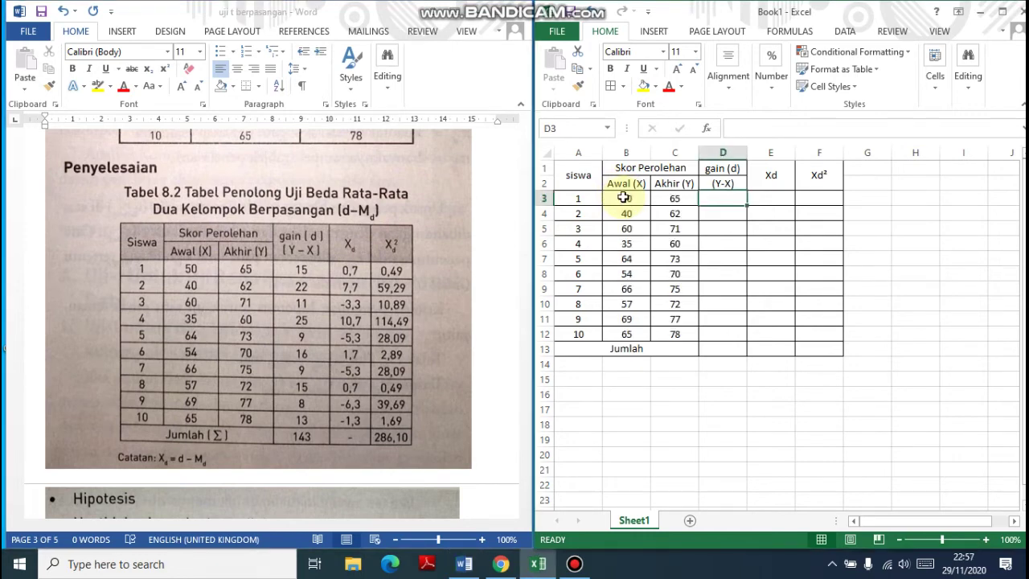
- In the Excel sheet, calculate the first student's gain in D3 with =C3-B3 and fill the formula down to D12
type("=")
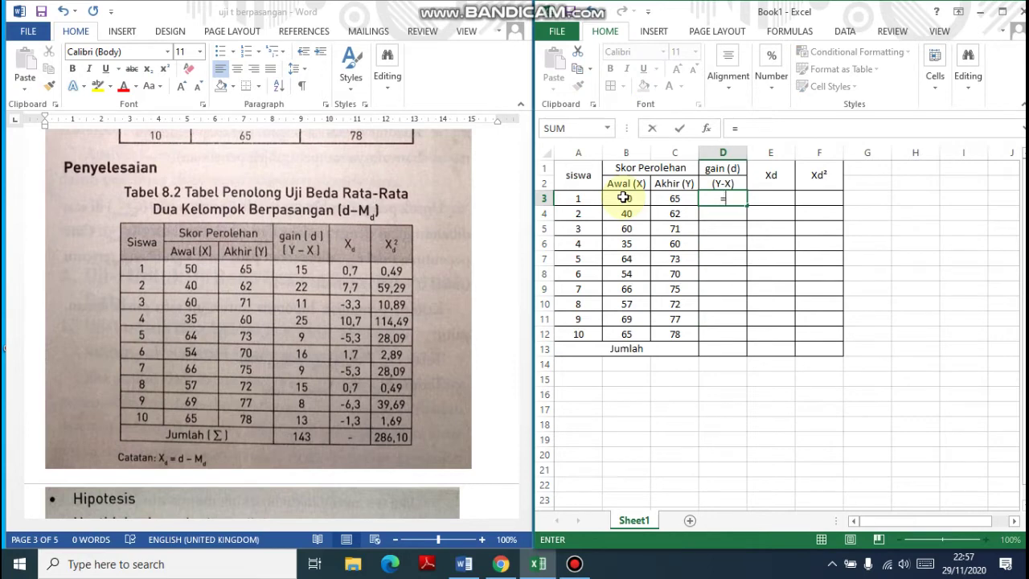
left_click(673, 201)
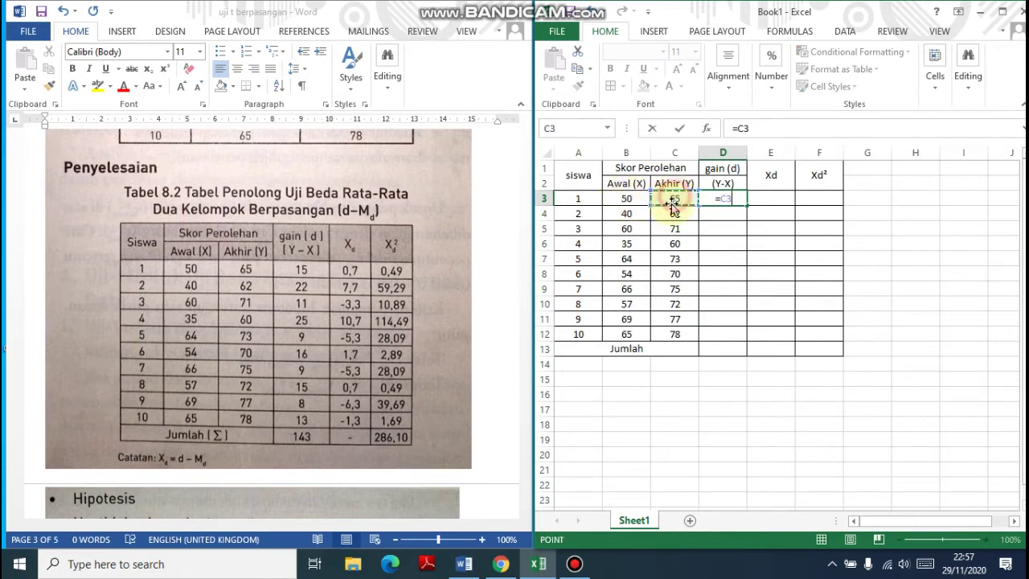
type("-")
left_click(639, 201)
key("Return")
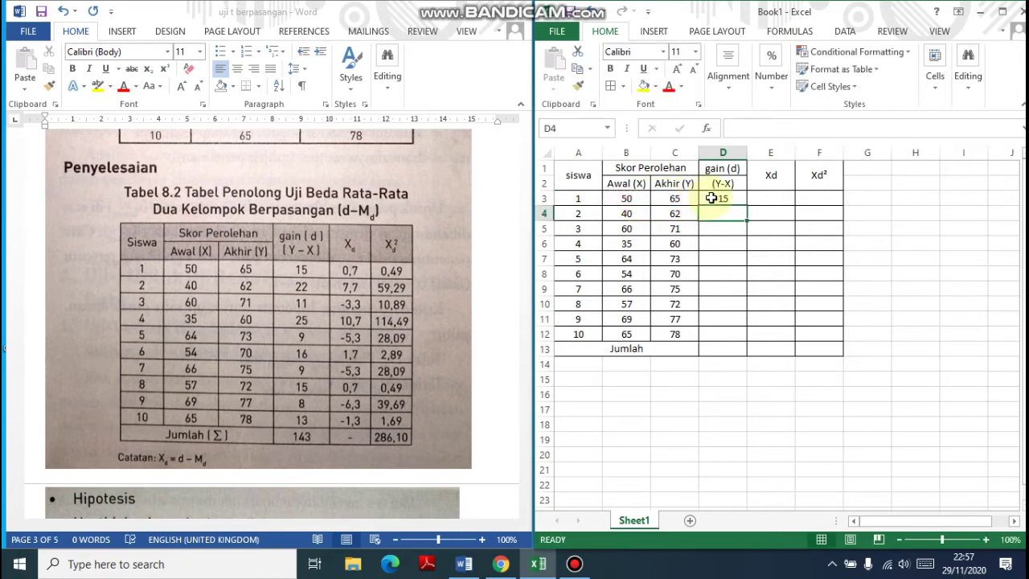
left_click(712, 197)
left_click_drag(746, 206, 748, 337)
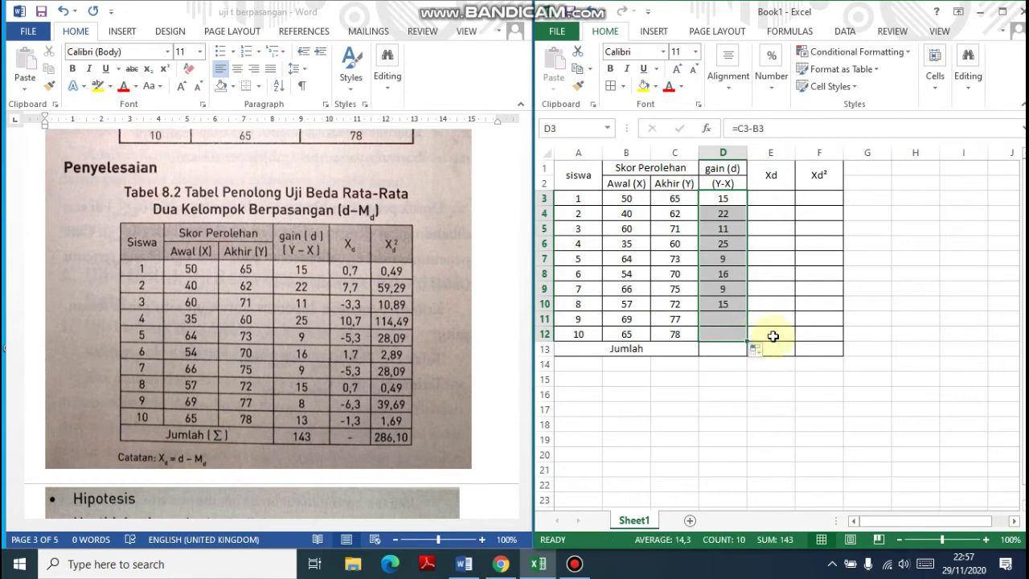
- Total the gain values D3:D12 with a SUM formula in D13 of the Jumlah row
left_click(765, 197)
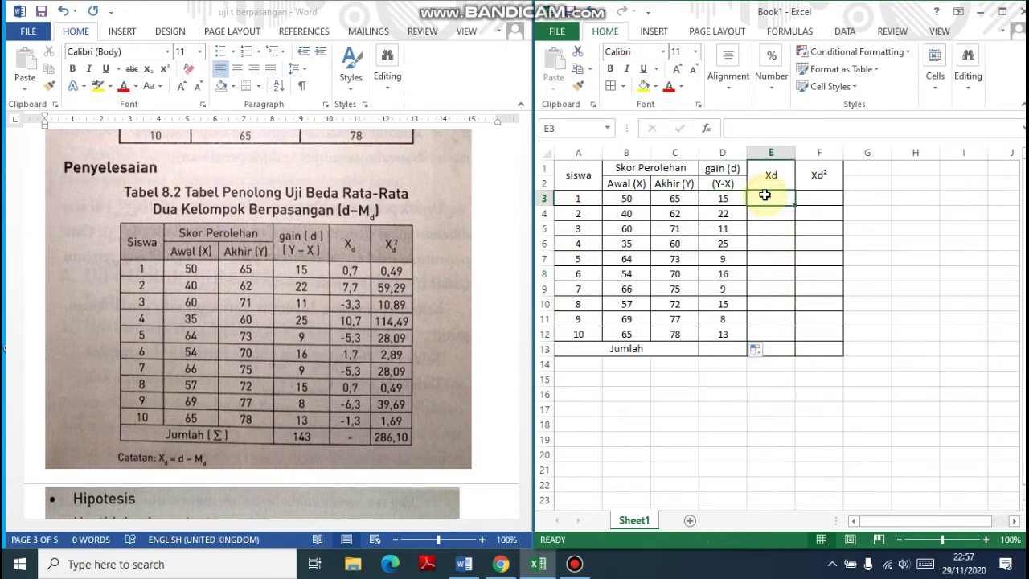
left_click(722, 348)
type("=sum")
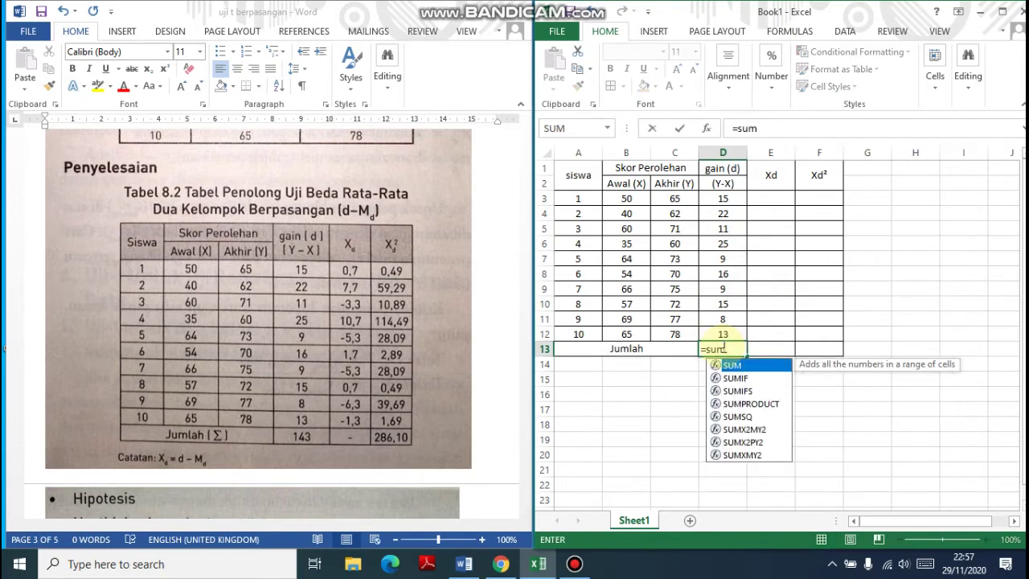
type("(")
left_click_drag(721, 199, 721, 330)
key("Return")
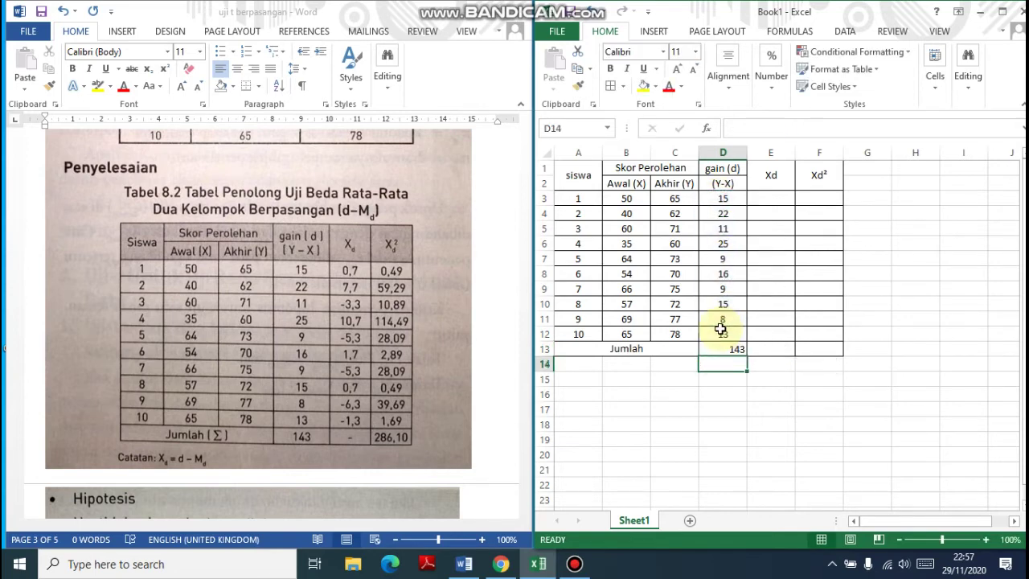
- Label C15 as Md and calculate the mean gain in D15 with the formula =D13/10
left_click(770, 192)
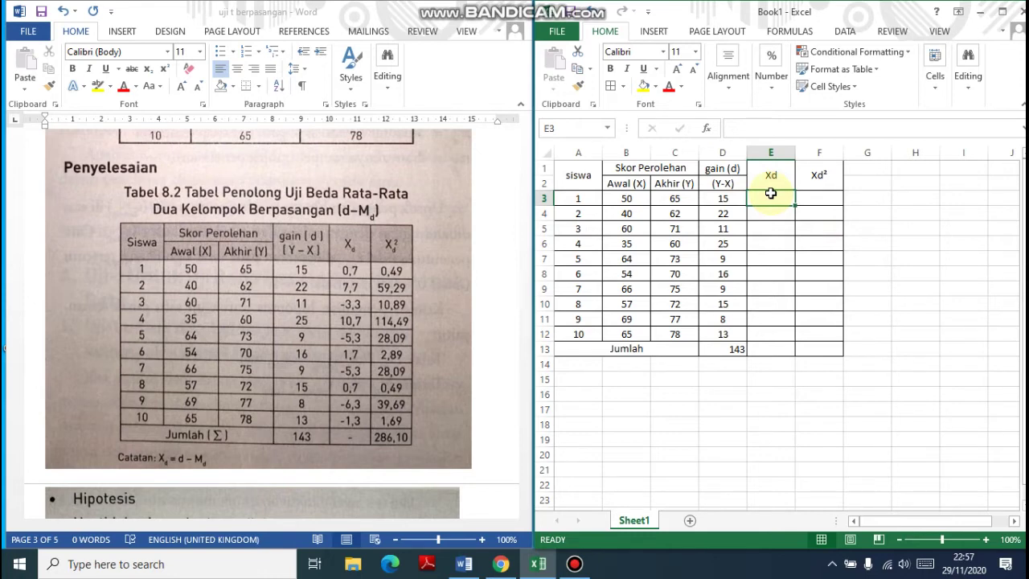
left_click(721, 377)
left_click(689, 382)
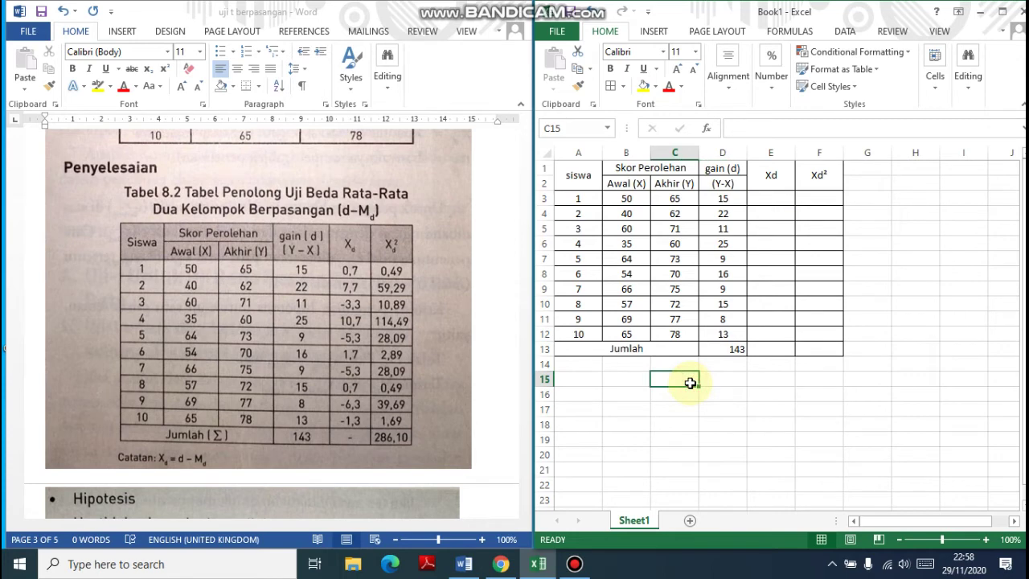
type("Md")
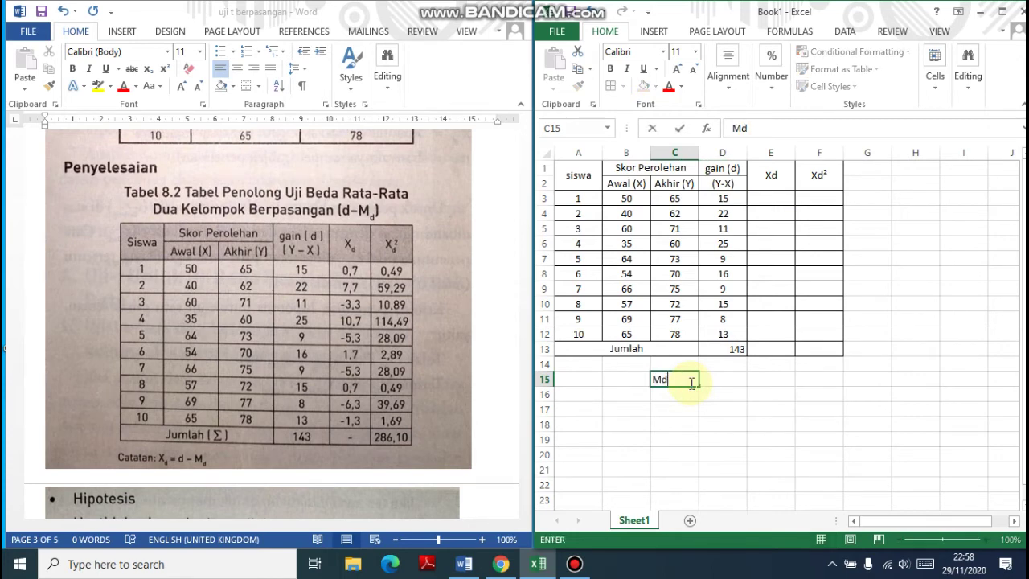
key("Tab")
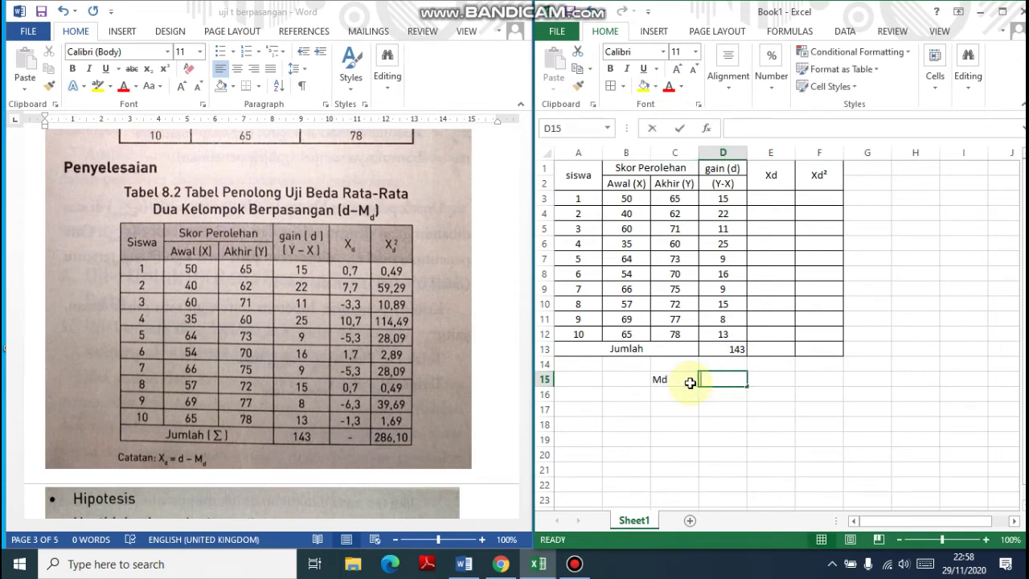
type("=")
left_click(727, 351)
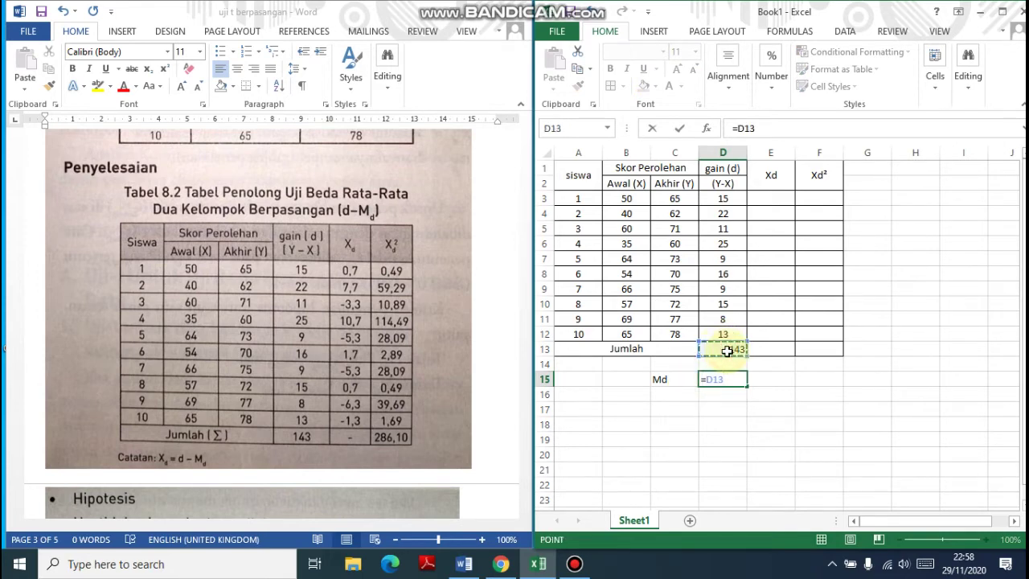
type("/10")
key("Return")
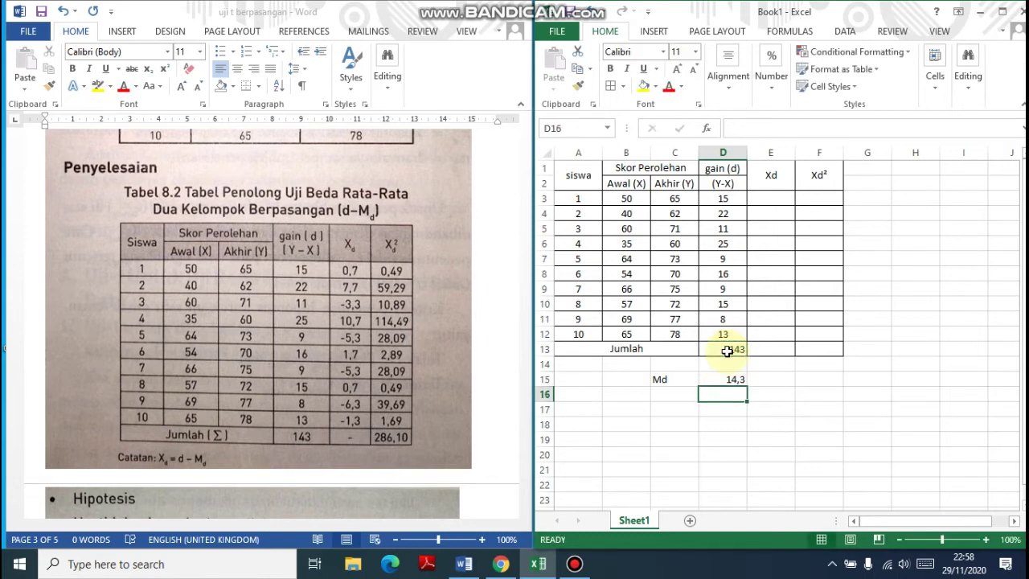
- Calculate the deviation Xd in E3 with =D3-14,3 and fill the formula down to E12
left_click(771, 203)
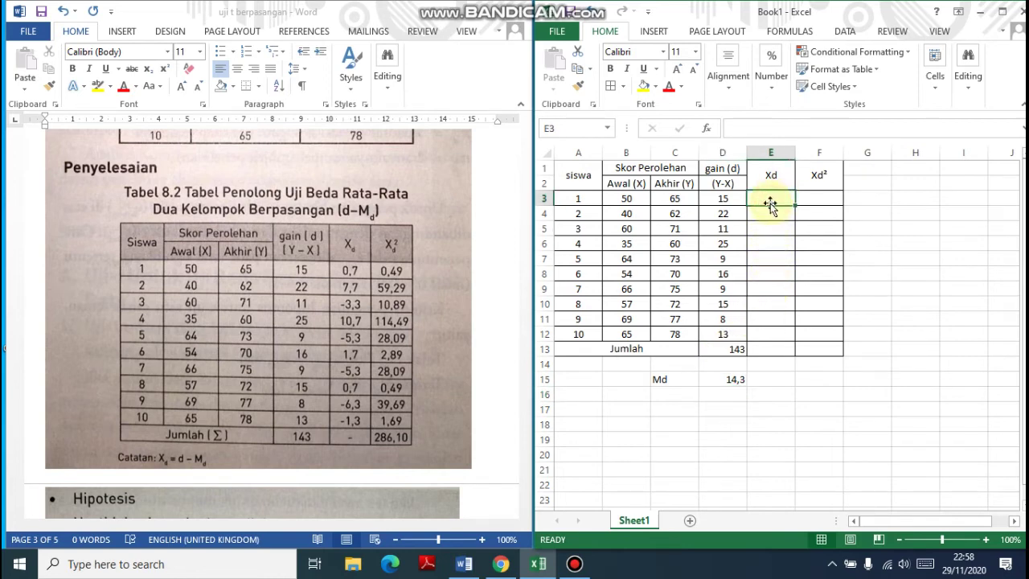
type("=")
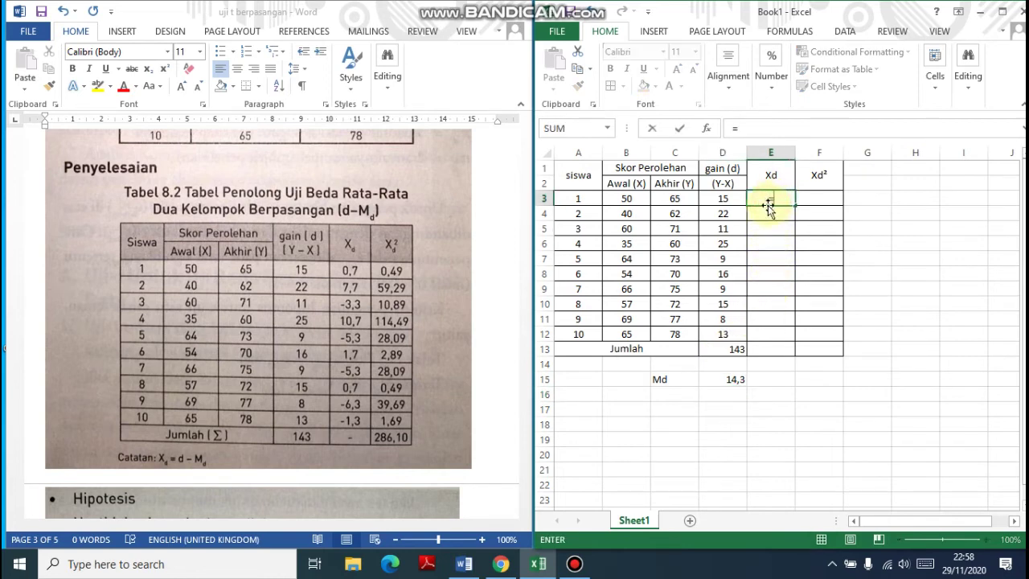
left_click(720, 198)
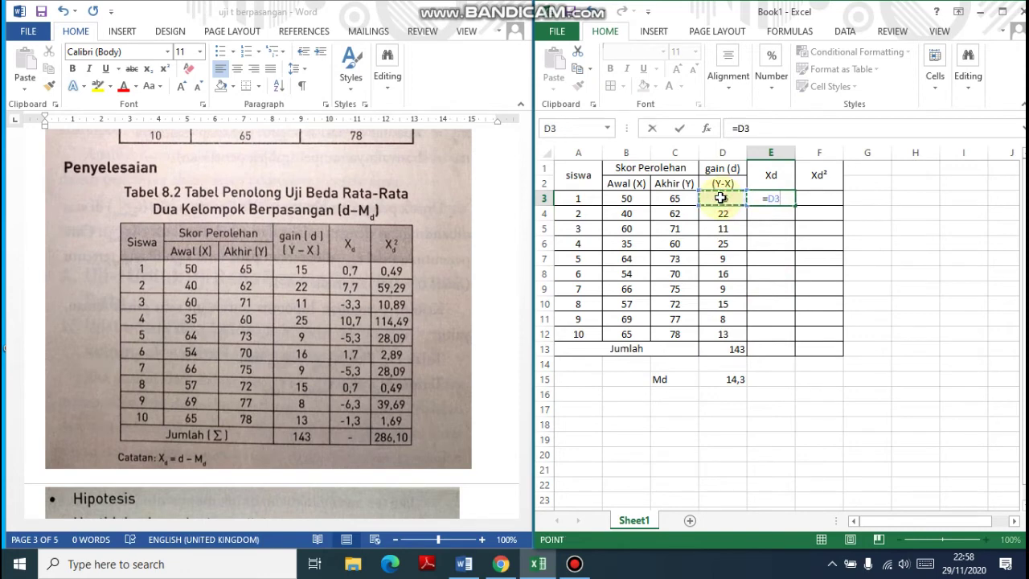
type("-14,")
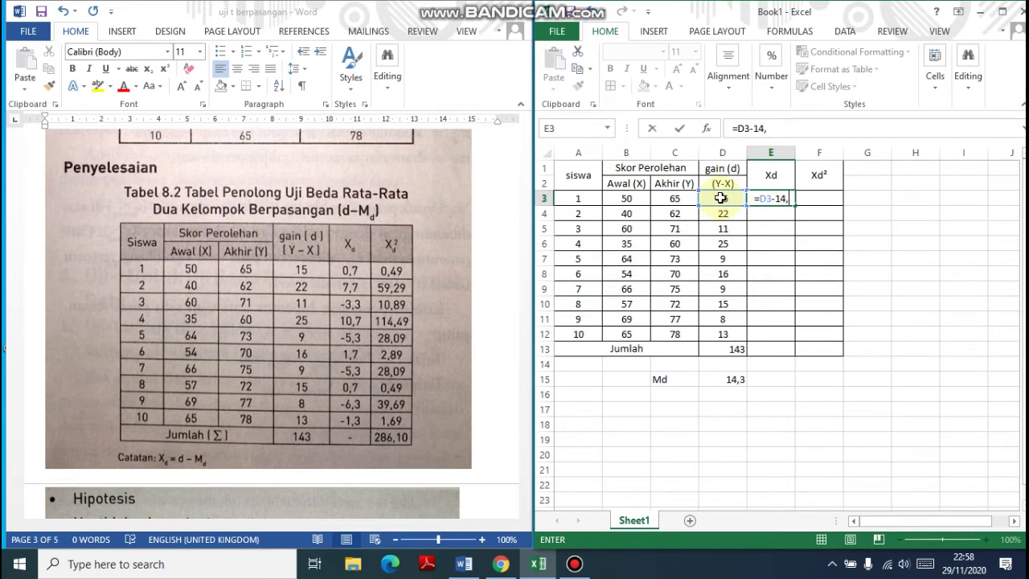
type("3")
key("Return")
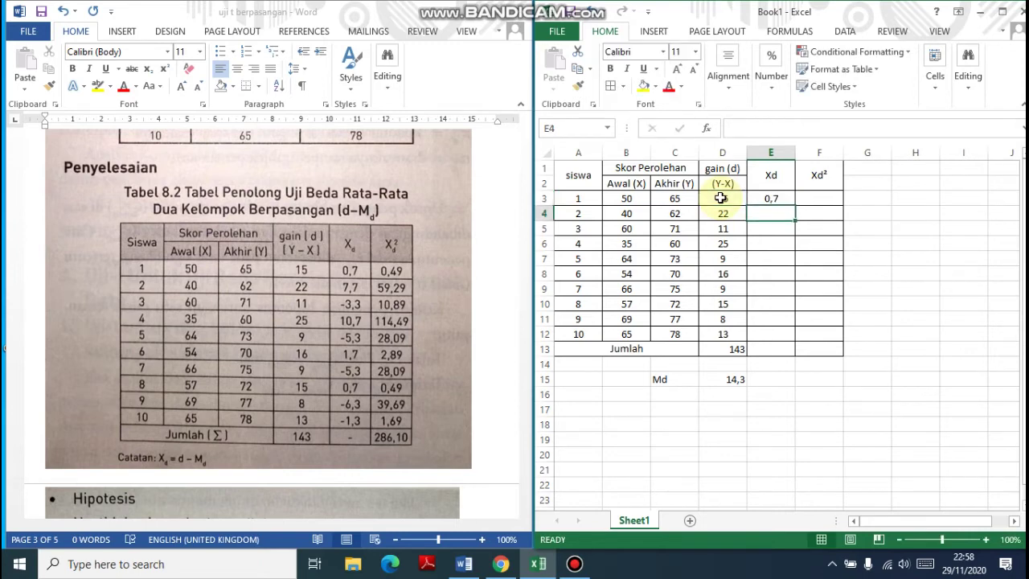
left_click(773, 198)
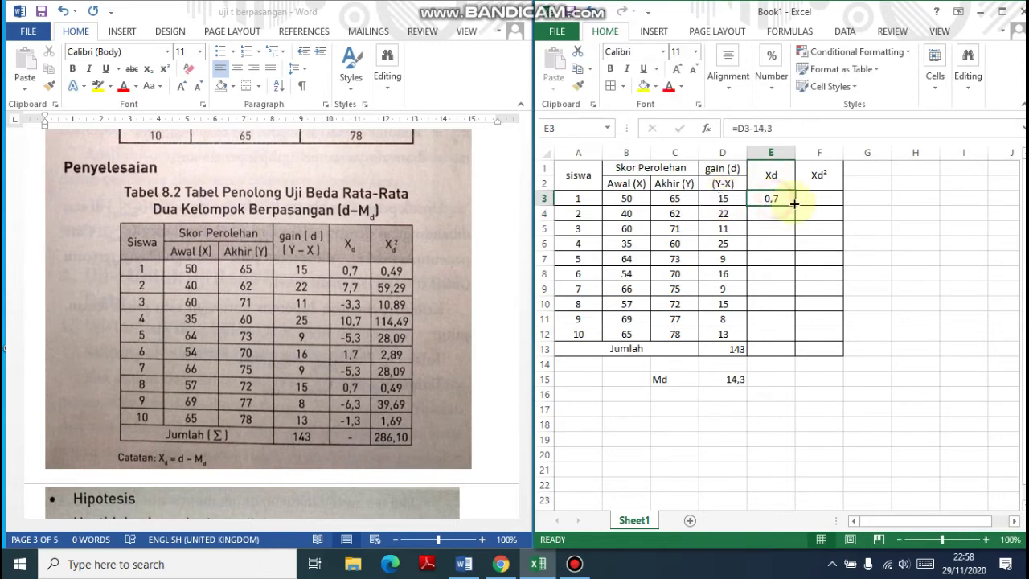
left_click_drag(795, 208, 795, 331)
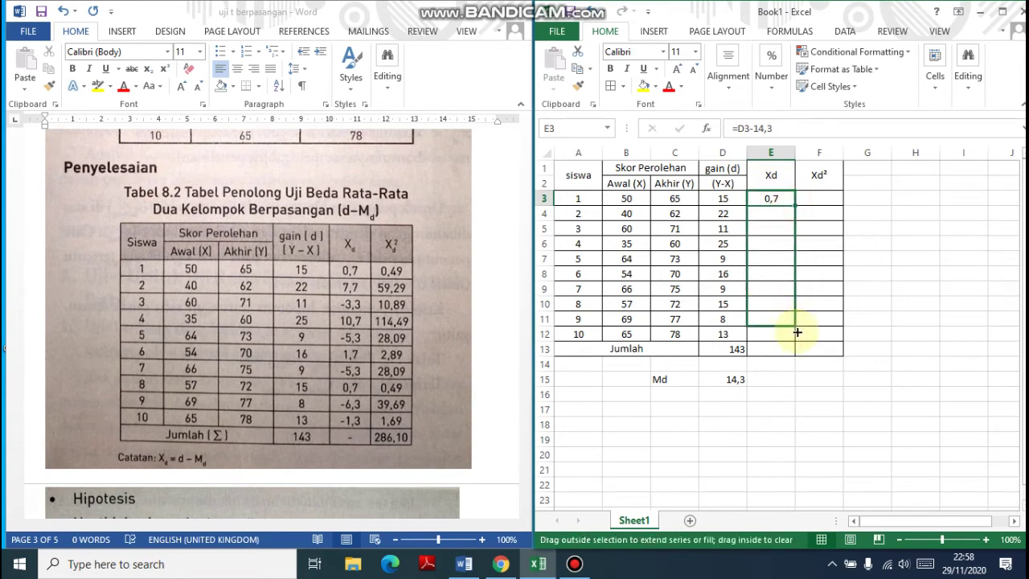
left_click_drag(792, 338, 794, 336)
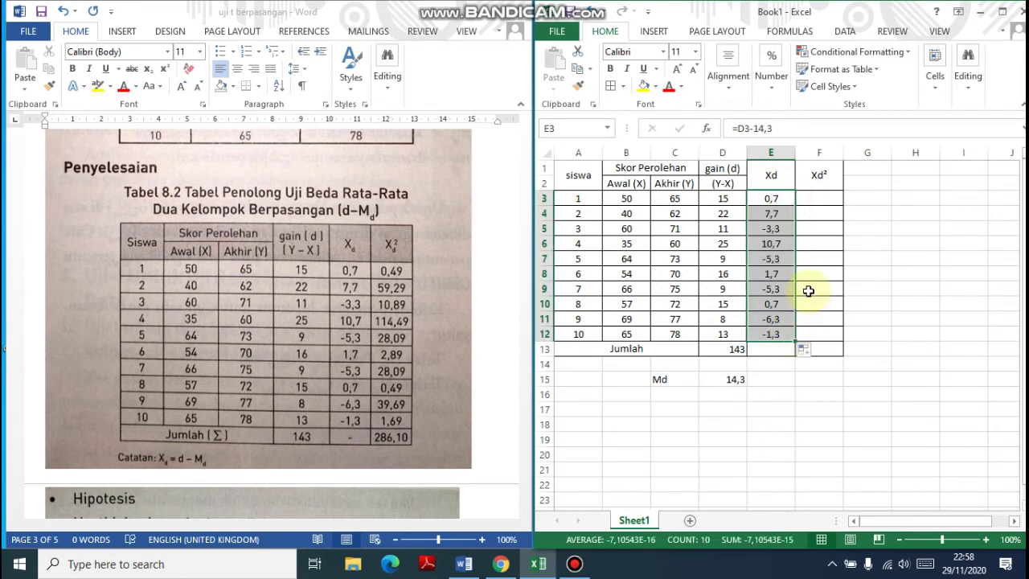
- Calculate the squared deviation Xd² in F3 with the formula =E3^2 and fill it down to F12
left_click(817, 197)
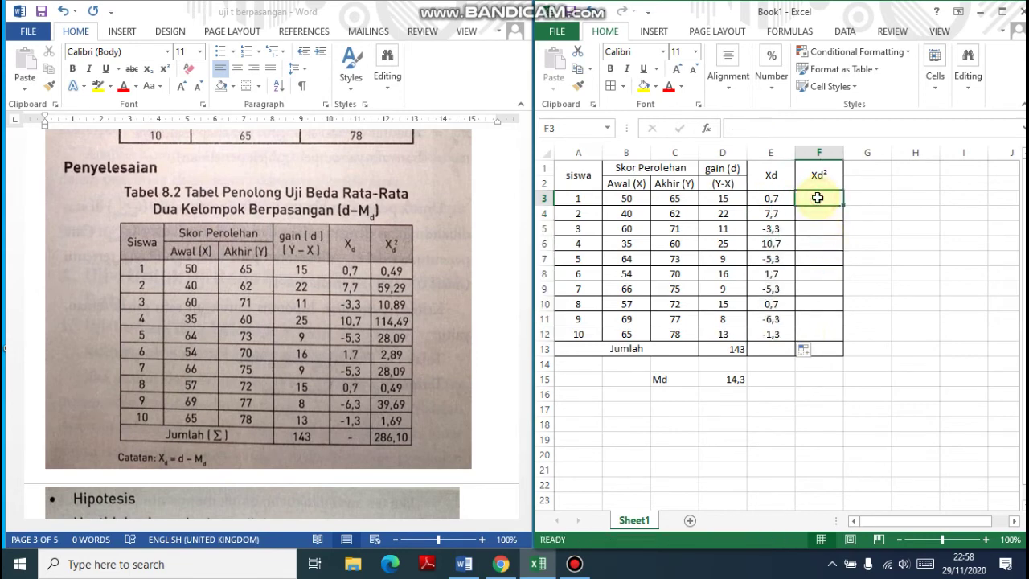
type("=")
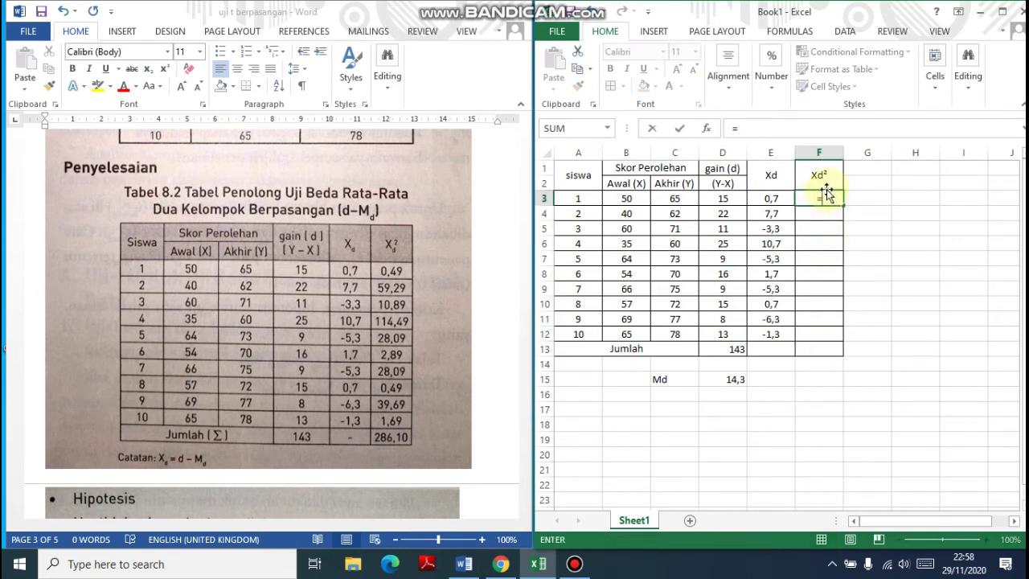
left_click(773, 203)
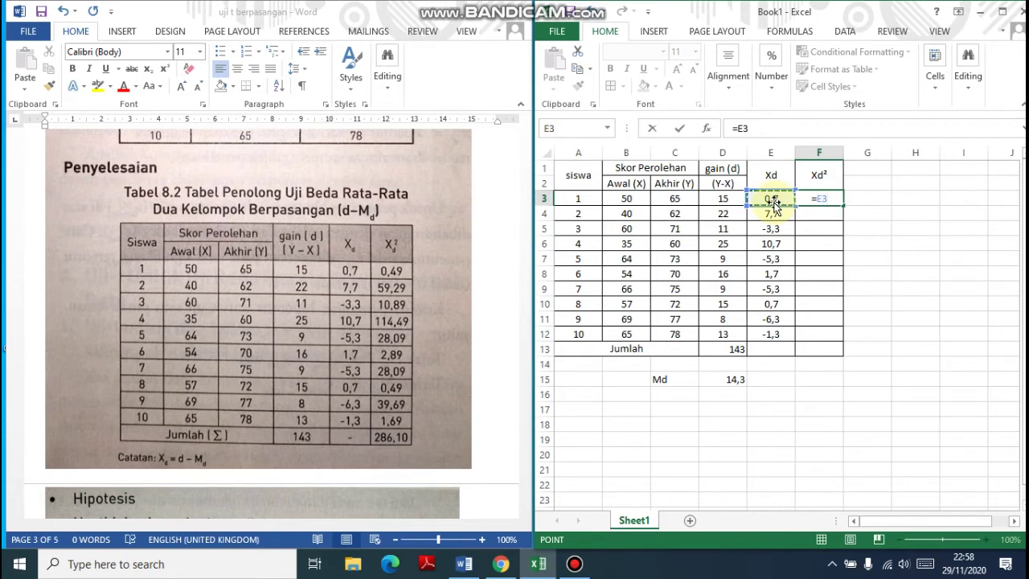
type("^2")
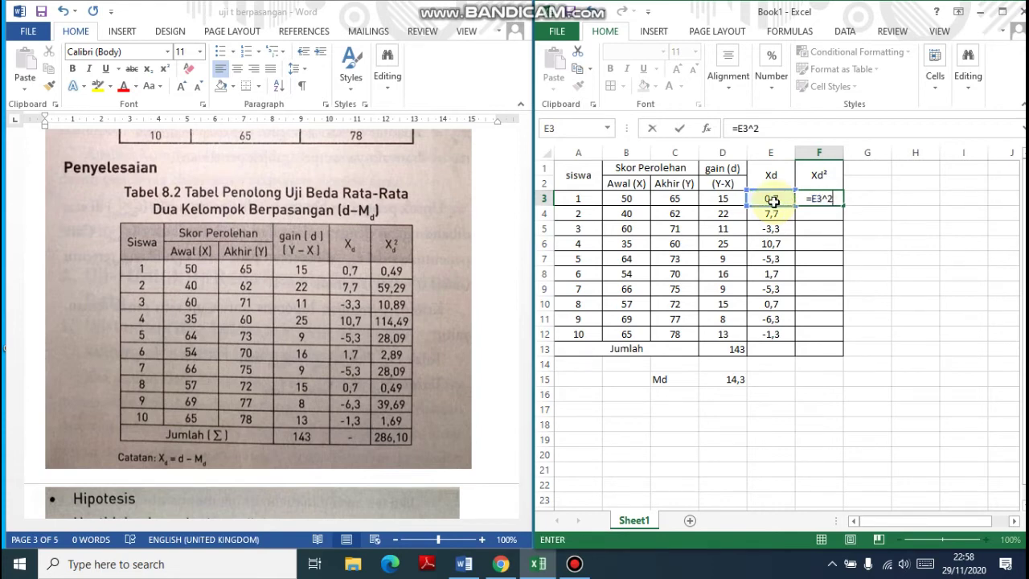
key("Return")
left_click(810, 201)
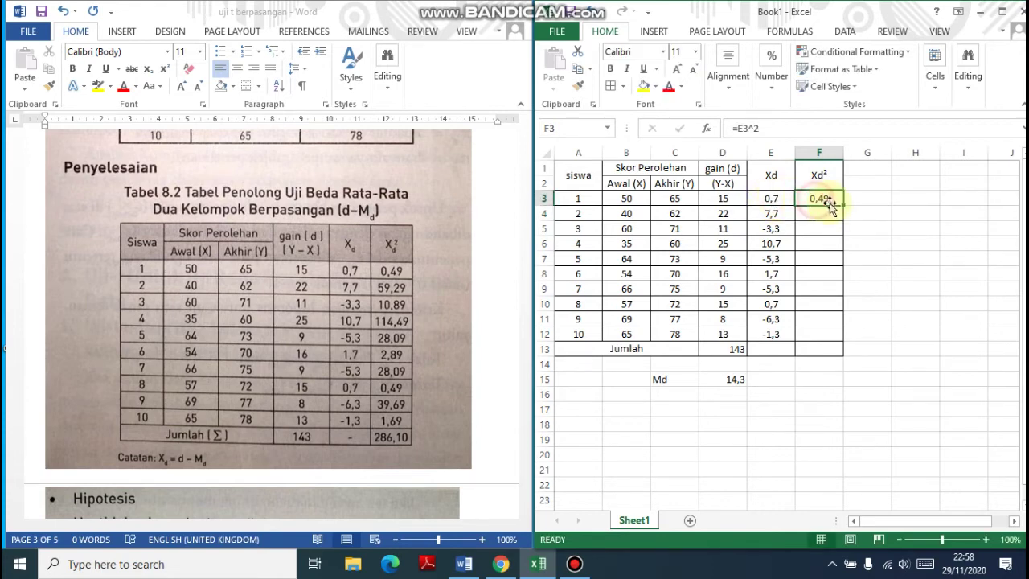
left_click_drag(842, 207, 833, 338)
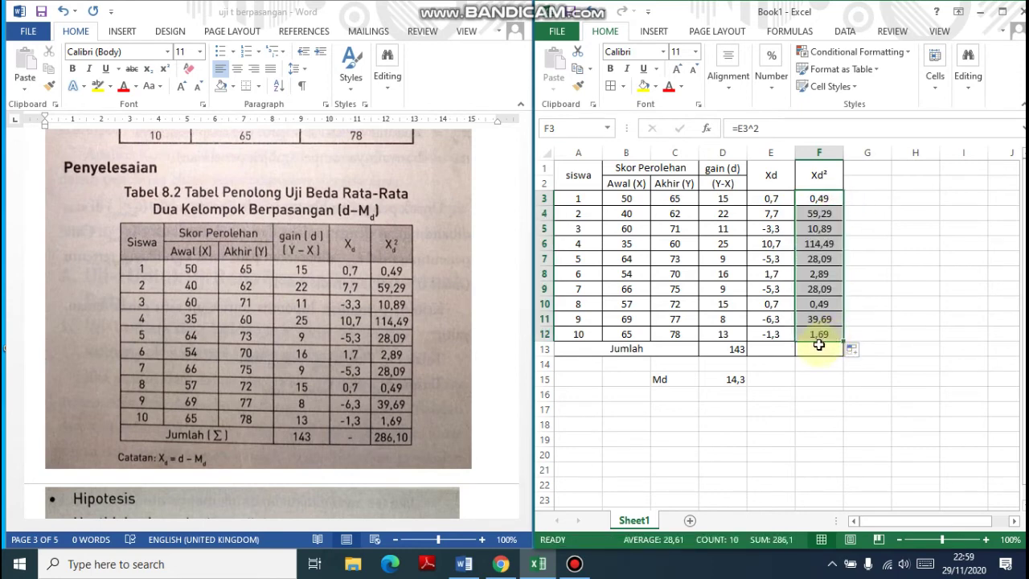
- Total the squared deviations F3:F12 with a SUM formula in F13 of the Jumlah row
left_click(816, 348)
type("=sum(")
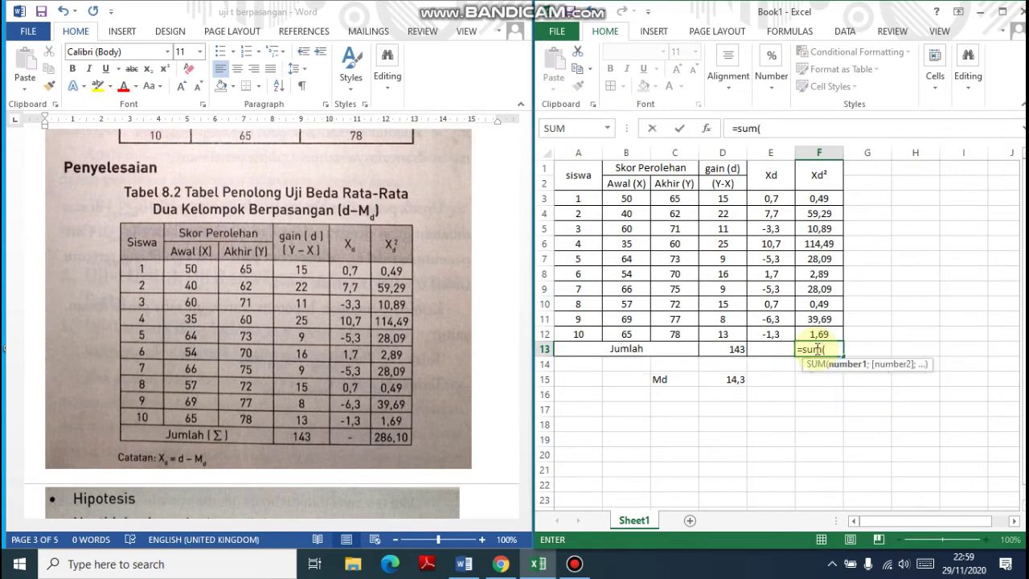
left_click(818, 198)
left_click_drag(820, 208, 822, 328)
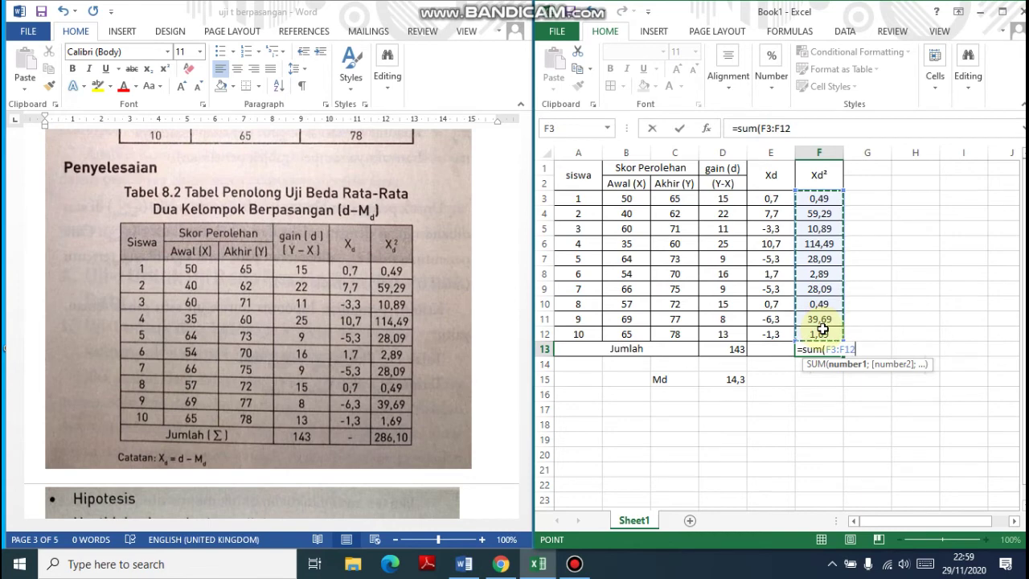
key("Return")
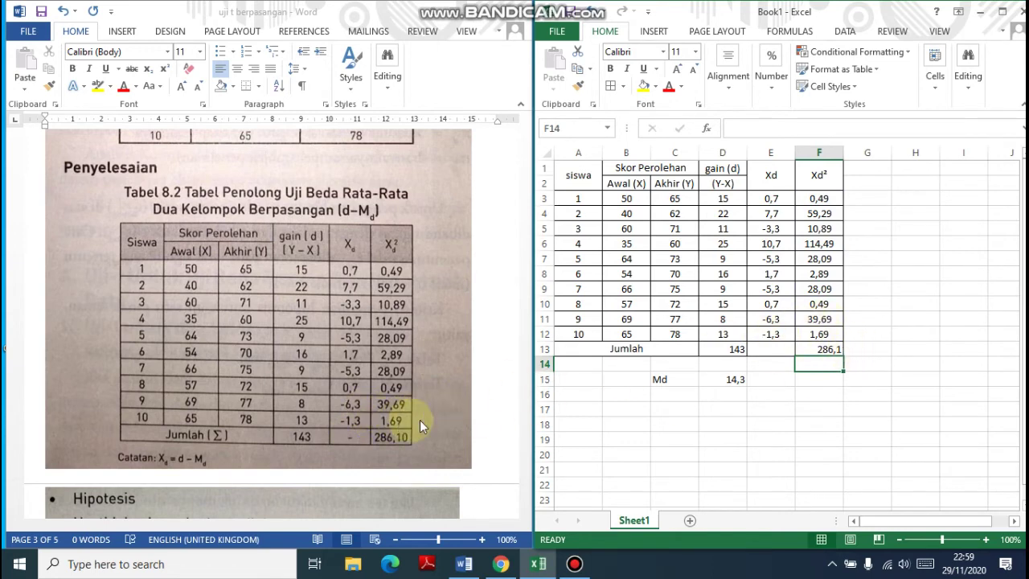
- Switch to the uji t berpasangan Word document and read the hypotheses, the mean gain calculation, the t formula and the test criteria
scroll(283, 340, "down", 1)
left_click(280, 340)
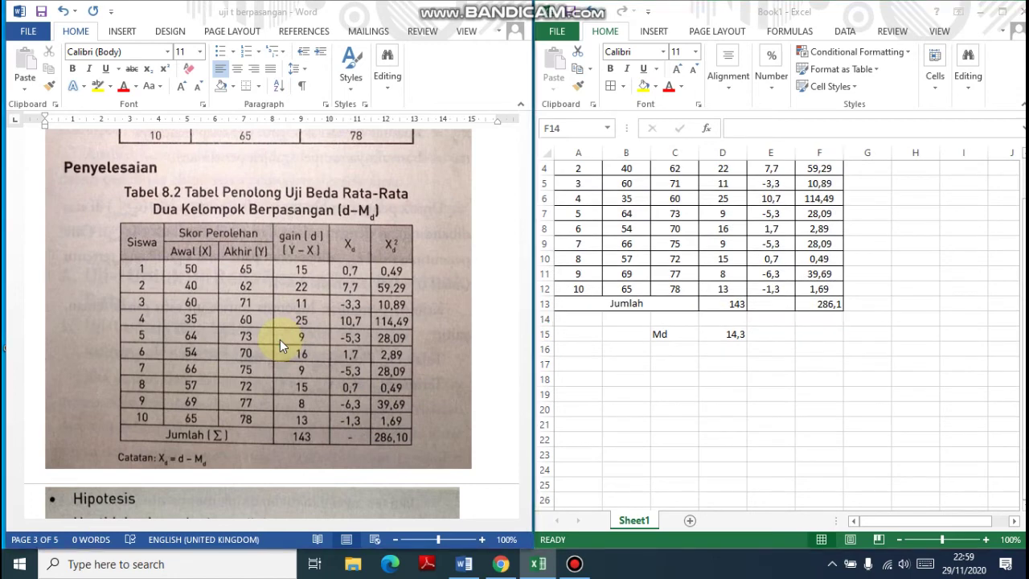
scroll(313, 328, "down", 5)
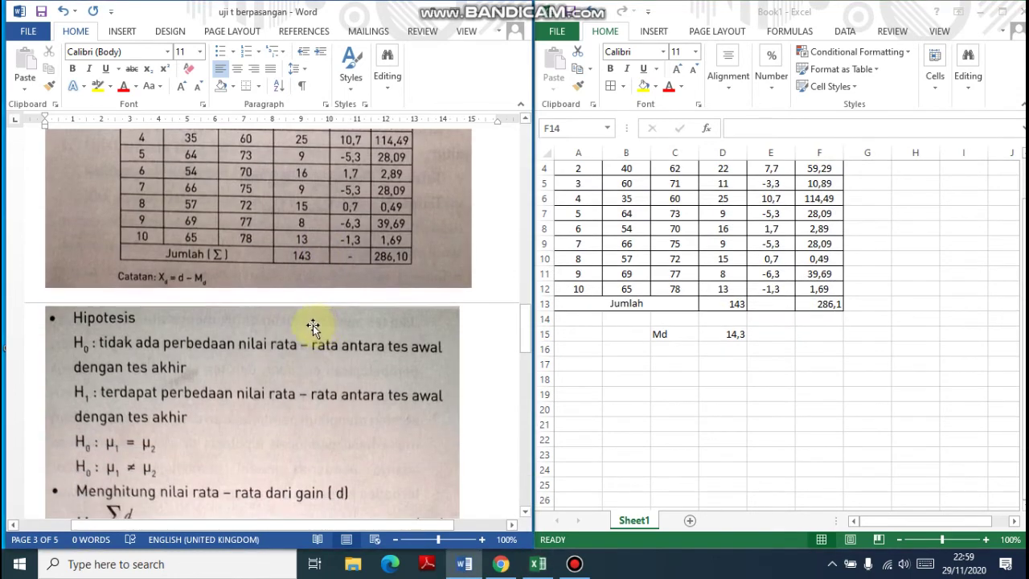
scroll(313, 328, "down", 2)
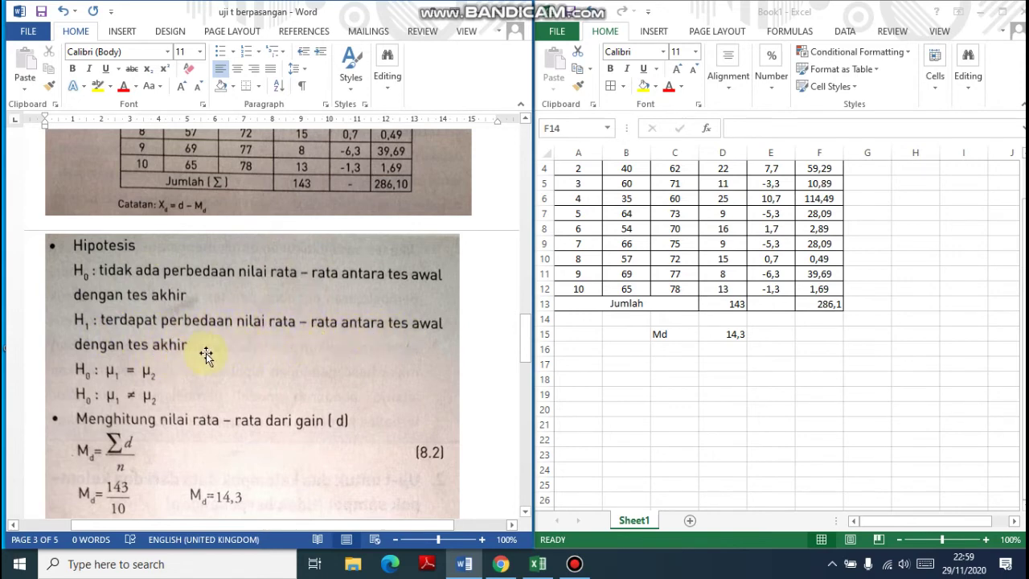
scroll(169, 354, "down", 2)
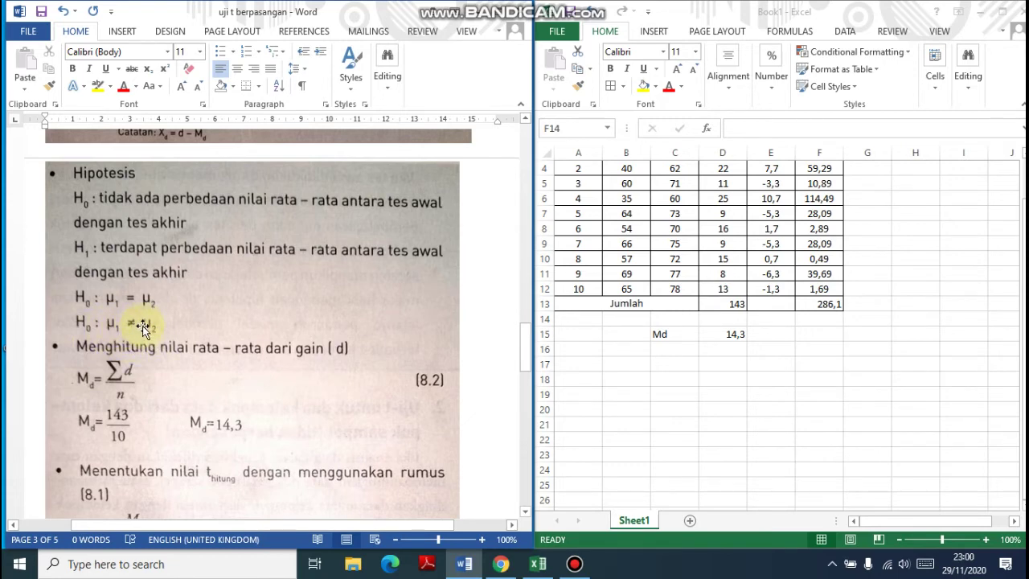
scroll(132, 330, "down", 1)
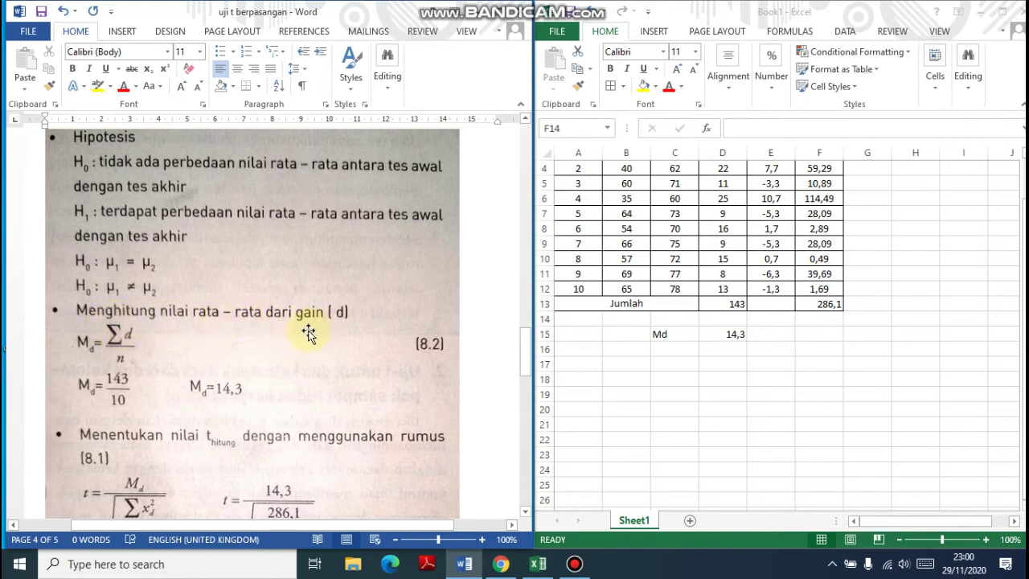
scroll(141, 384, "down", 1)
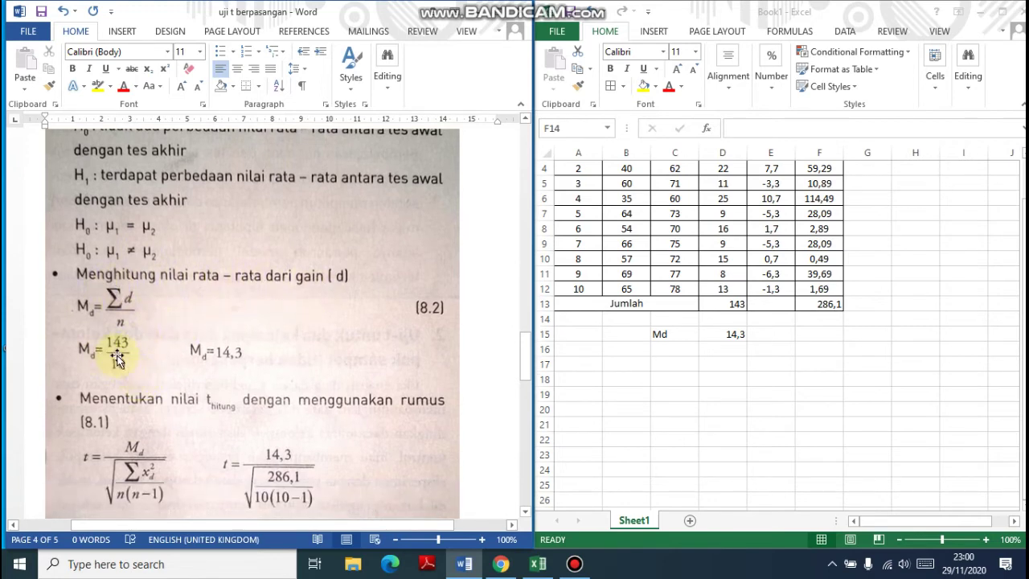
scroll(119, 351, "down", 4)
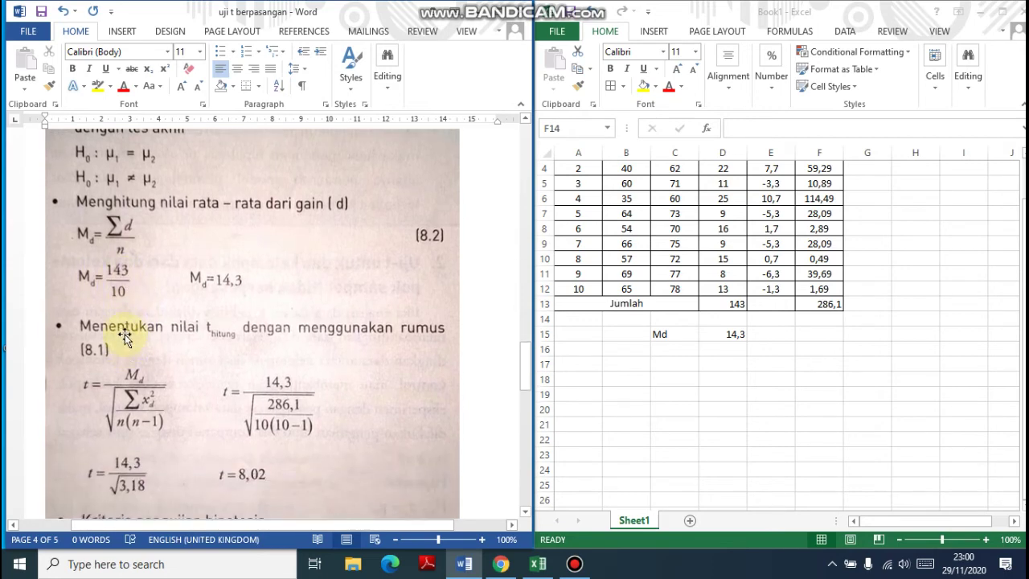
scroll(125, 333, "down", 2)
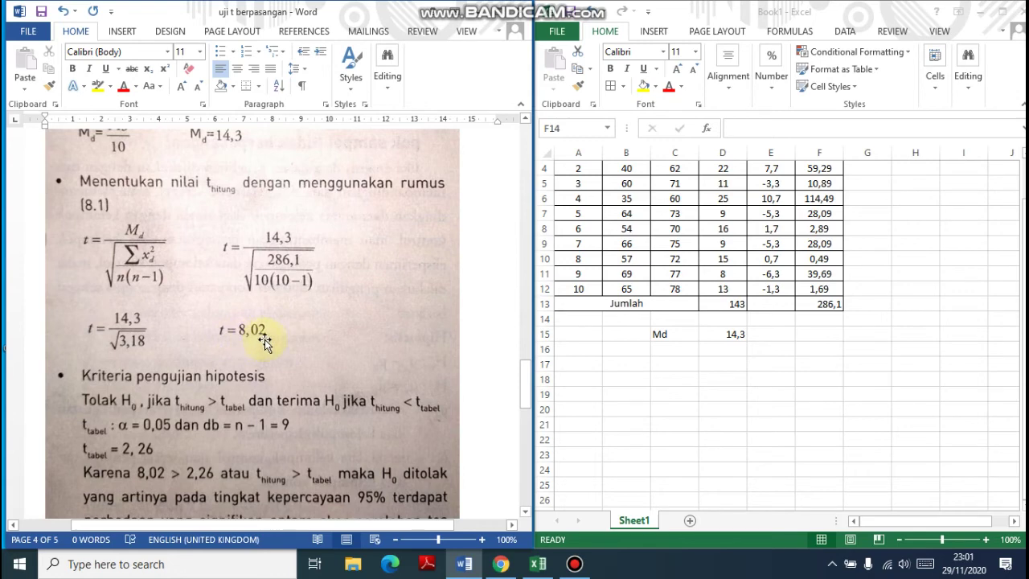
scroll(265, 341, "down", 3)
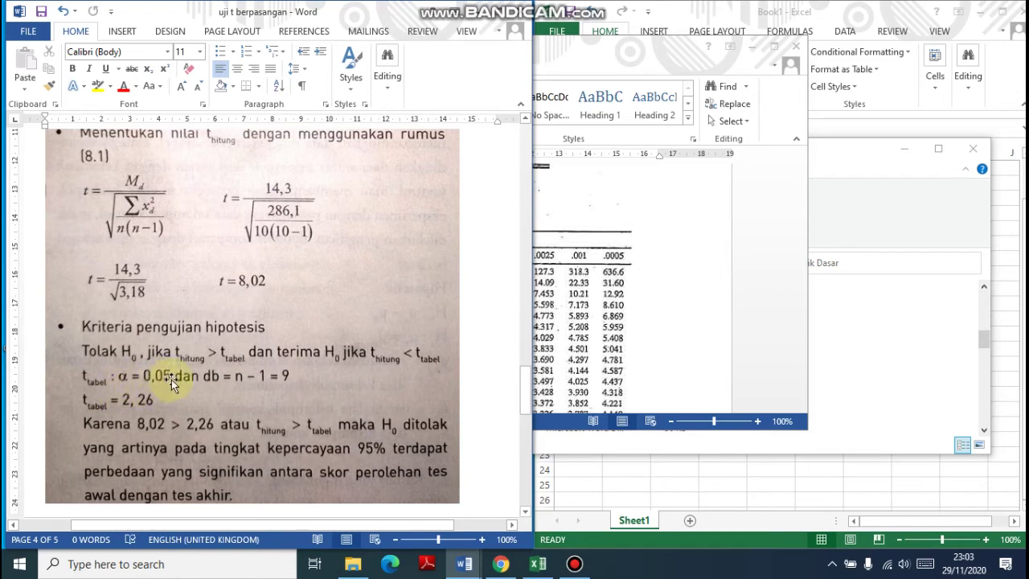
- Recheck the hypotheses and test criteria, and look up the critical t value for df 9 in the kumpulan tabel document's t-distribution table
scroll(178, 356, "up", 5)
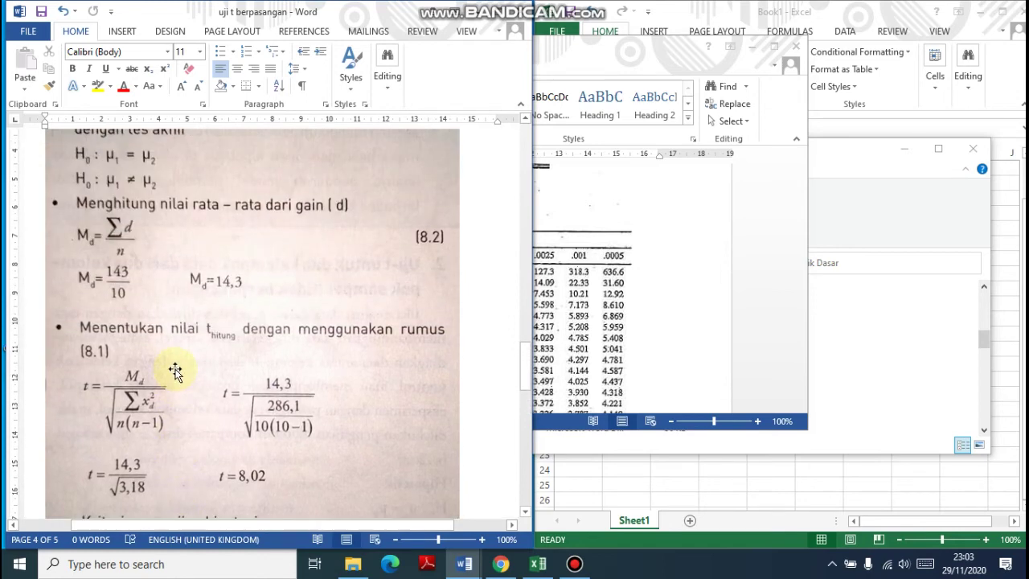
scroll(161, 337, "up", 1)
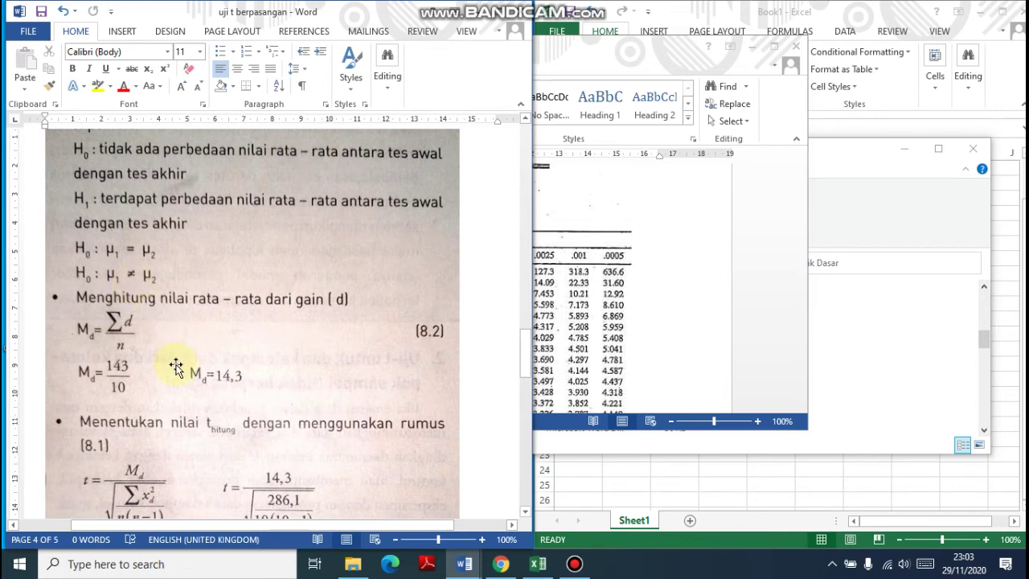
scroll(176, 369, "down", 1)
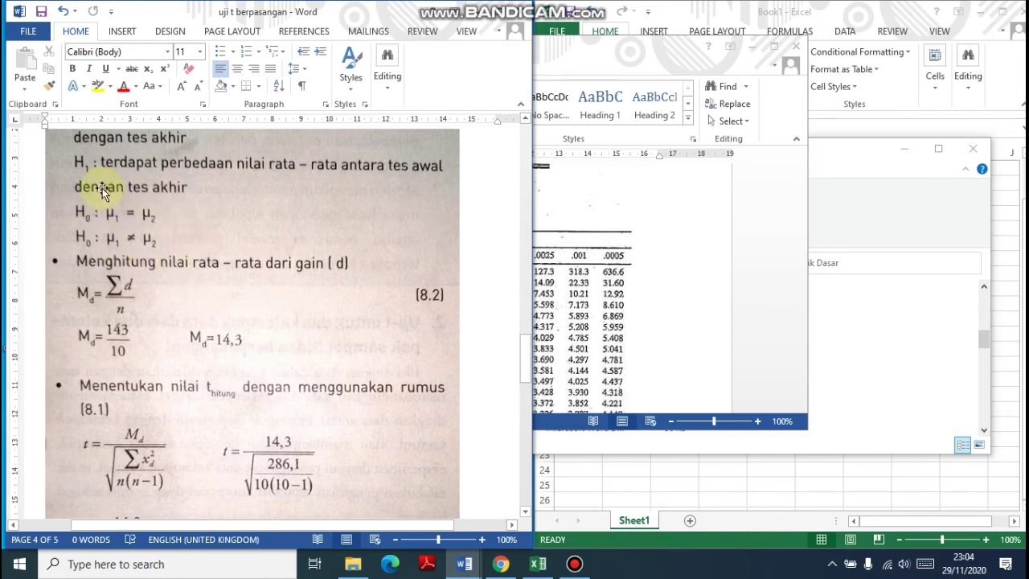
scroll(224, 387, "down", 6)
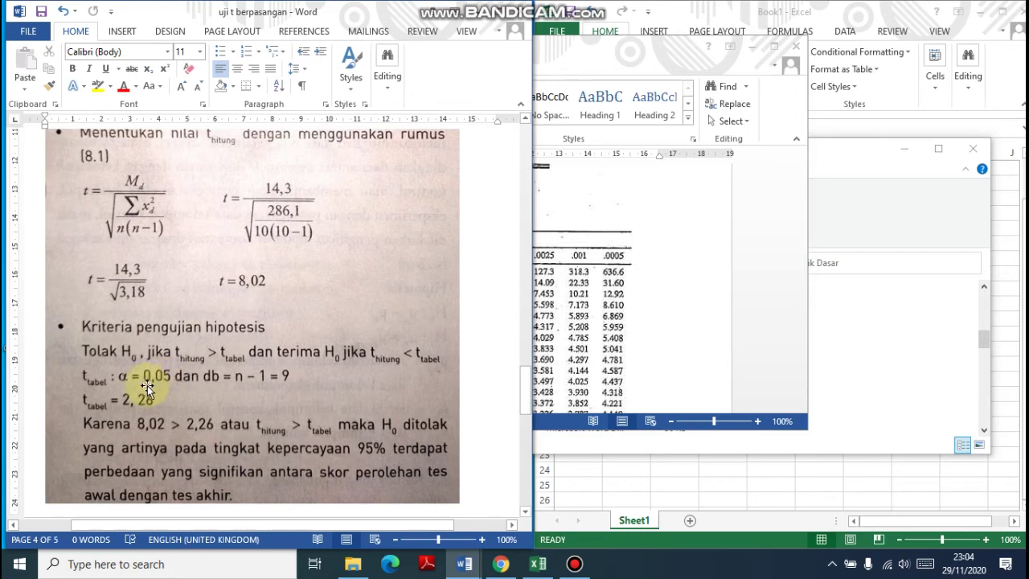
left_click(642, 333)
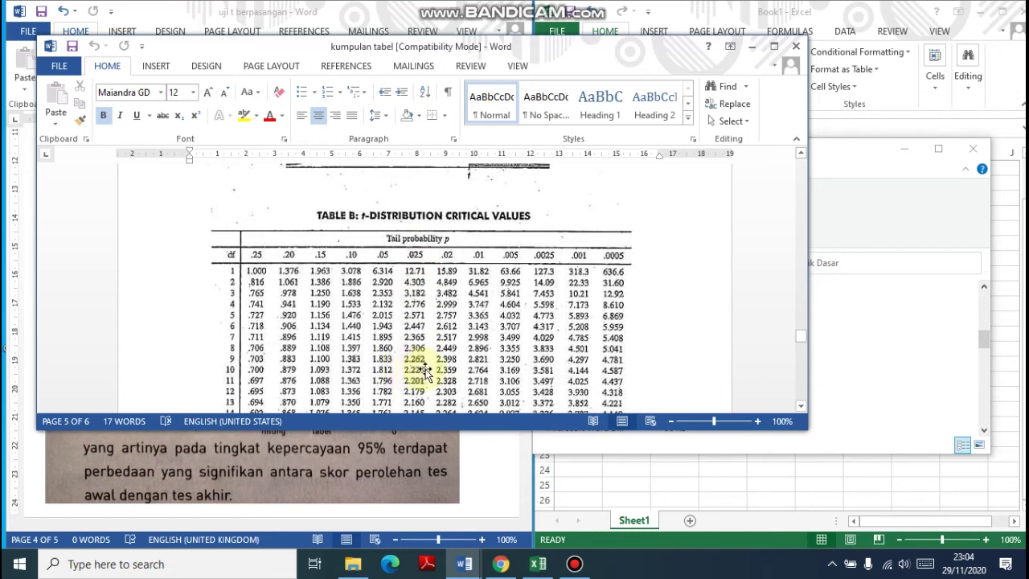
- Return to the uji t berpasangan document and read the decision on H0 and the conclusion about the out door learning model
left_click(351, 443)
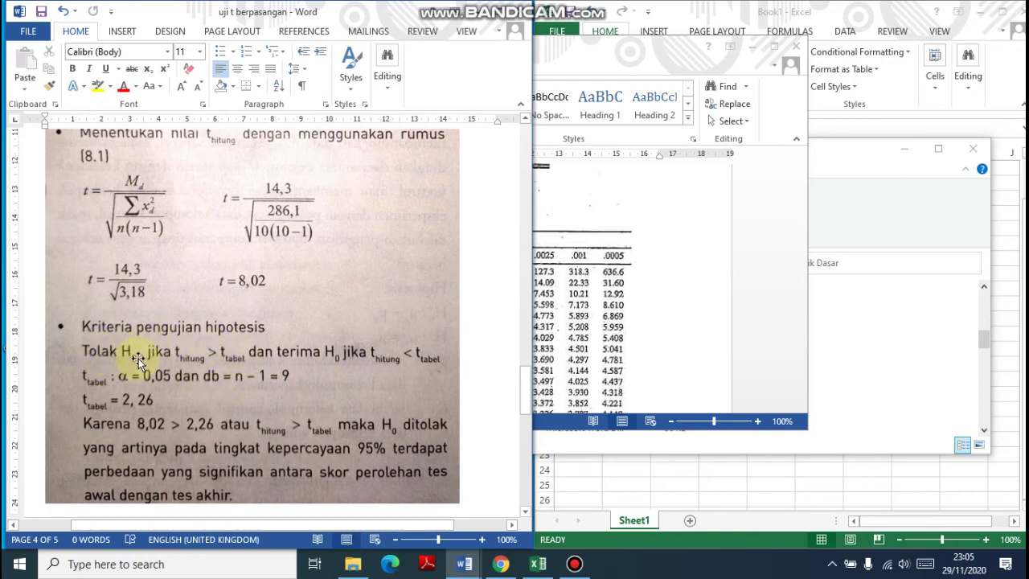
scroll(103, 448, "down", 1)
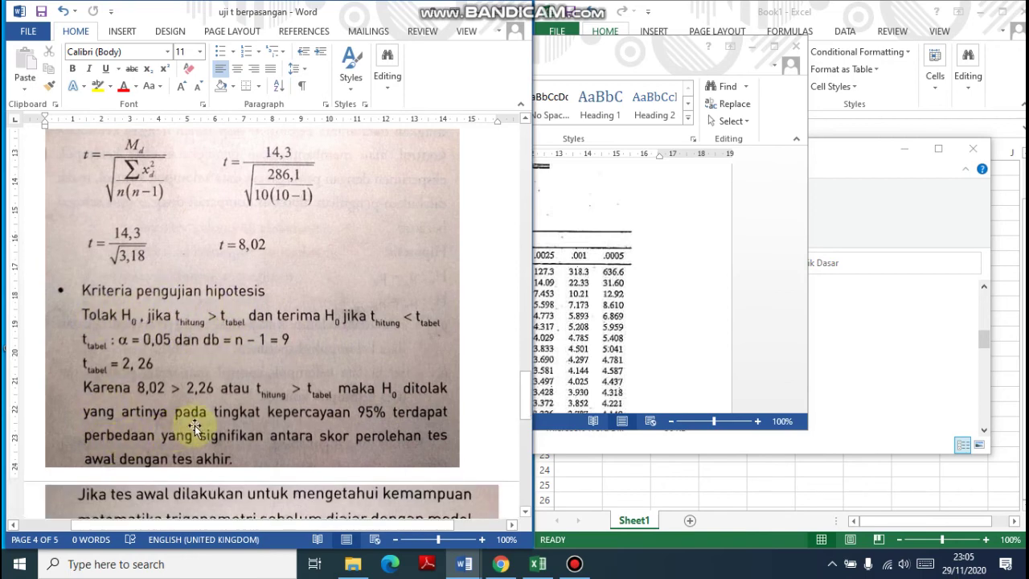
scroll(265, 422, "down", 4)
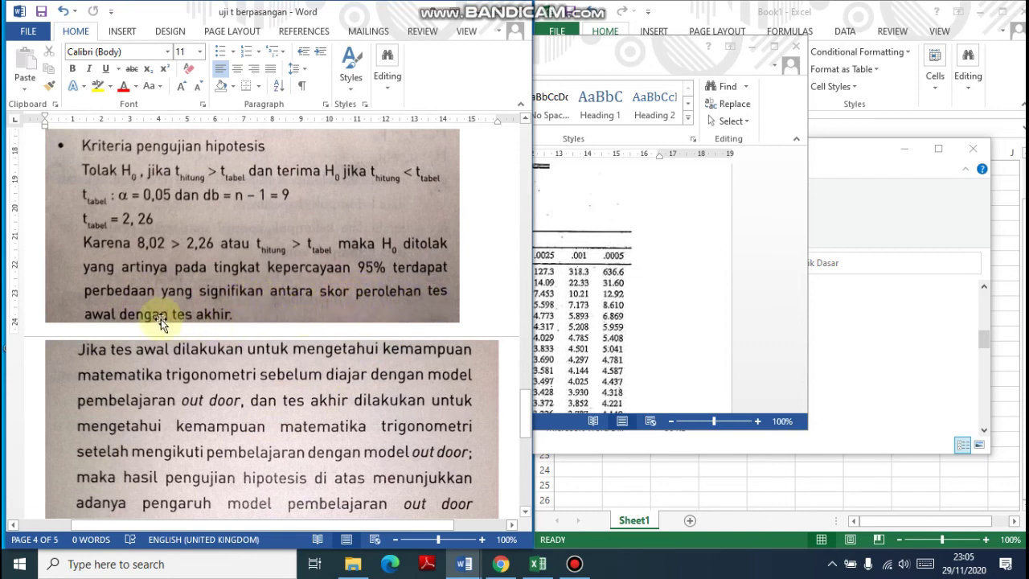
scroll(246, 314, "down", 1)
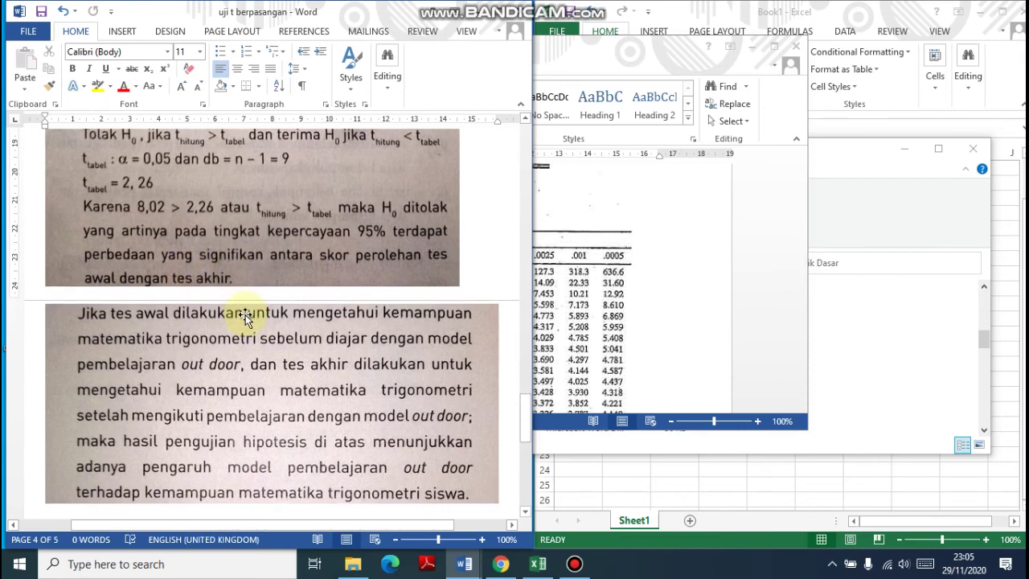